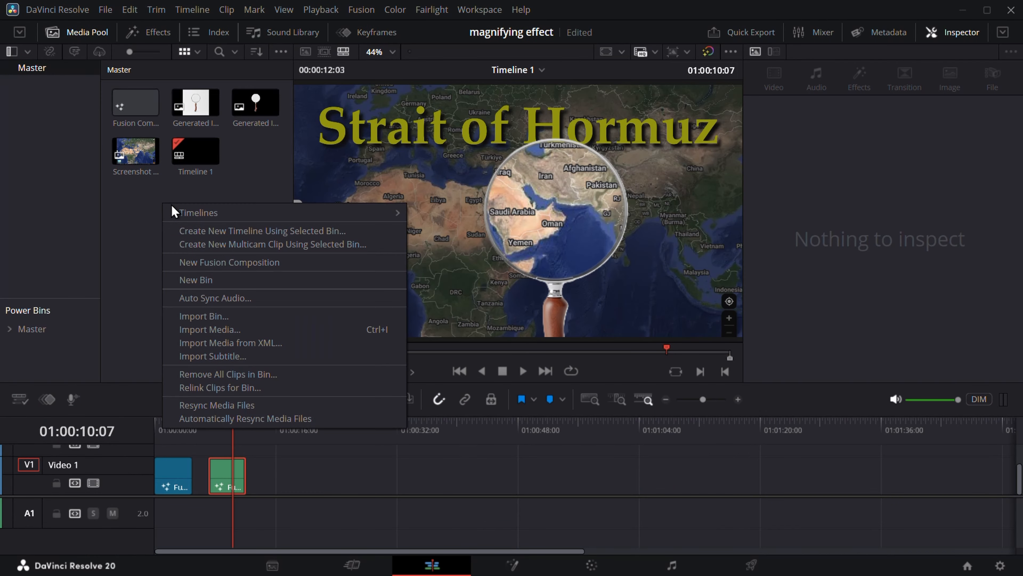
- Create a new 5-second, 24 fps Fusion composition and place it on Video 1 after the existing clips
{"action": "left_click", "coordinate": [229, 262]}
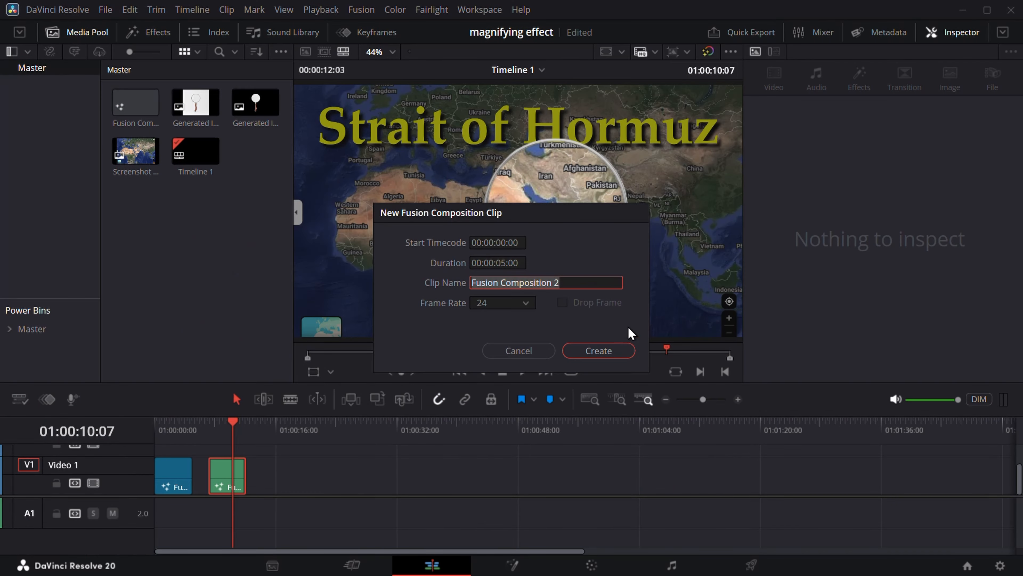
{"action": "left_click", "coordinate": [595, 351]}
{"action": "left_click_drag", "start_coordinate": [135, 106], "coordinate": [278, 476]}
{"action": "left_click", "coordinate": [84, 35]}
- Open the new composition clip on the Fusion page and add a Background node feeding MediaOut1
{"action": "right_click", "coordinate": [276, 470]}
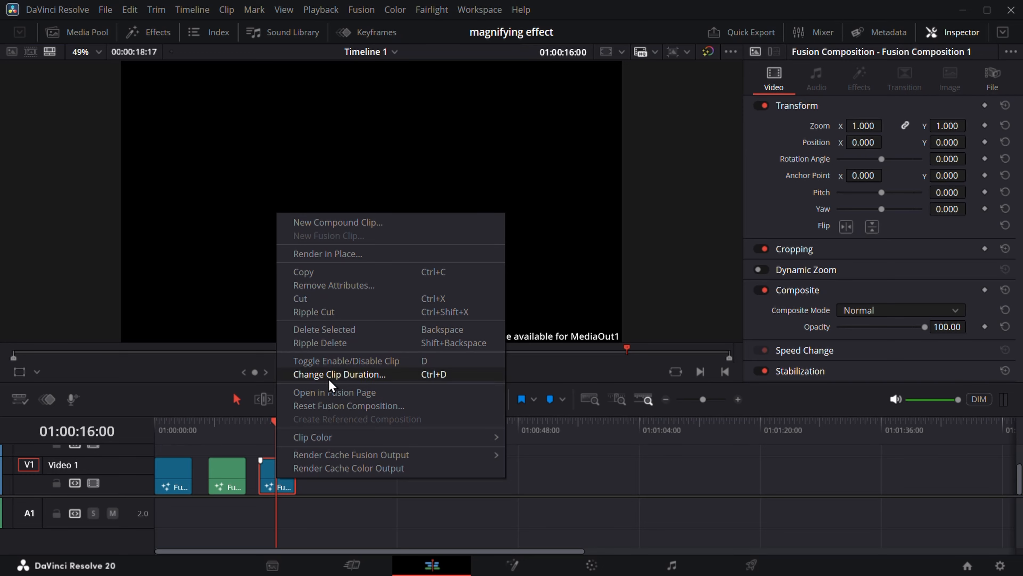
{"action": "left_click", "coordinate": [330, 393]}
{"action": "left_click_drag", "start_coordinate": [236, 460], "coordinate": [482, 477]}
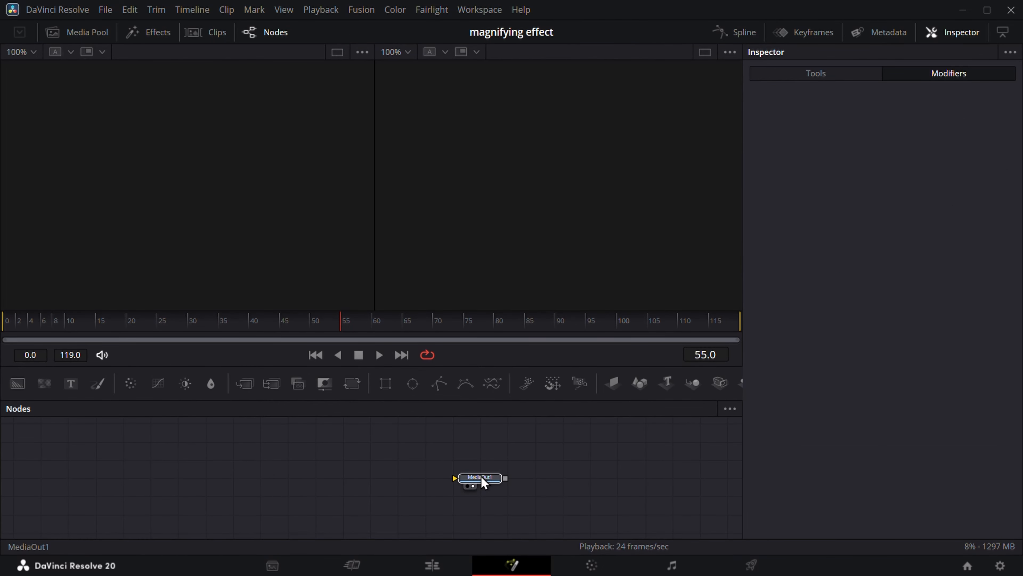
{"action": "left_click_drag", "start_coordinate": [18, 384], "coordinate": [479, 484]}
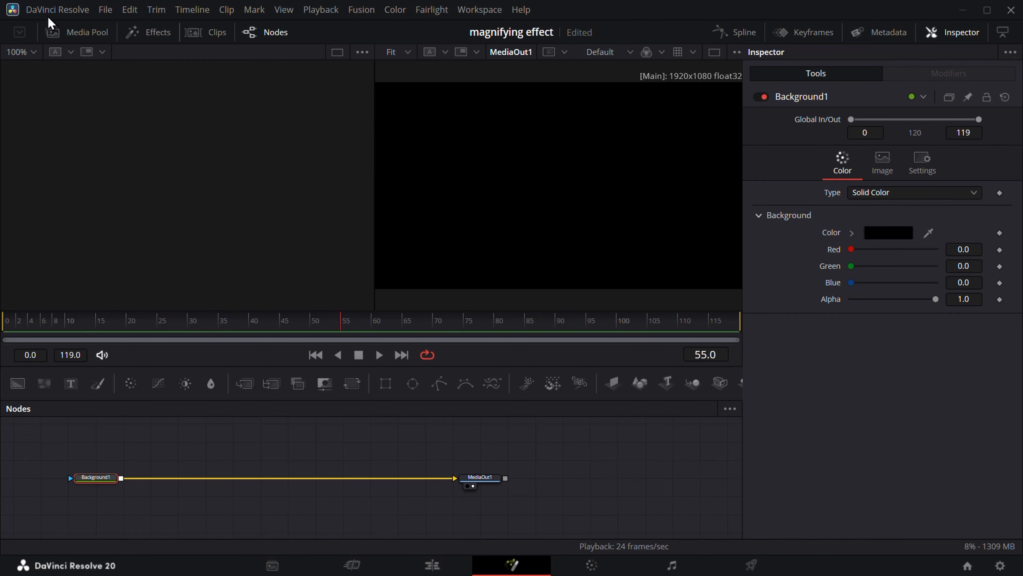
- Bring the map screenshot from the media pool into the node graph, merged over Background1
{"action": "left_click", "coordinate": [76, 32]}
{"action": "left_click_drag", "start_coordinate": [149, 210], "coordinate": [121, 480]}
{"action": "left_click", "coordinate": [83, 33]}
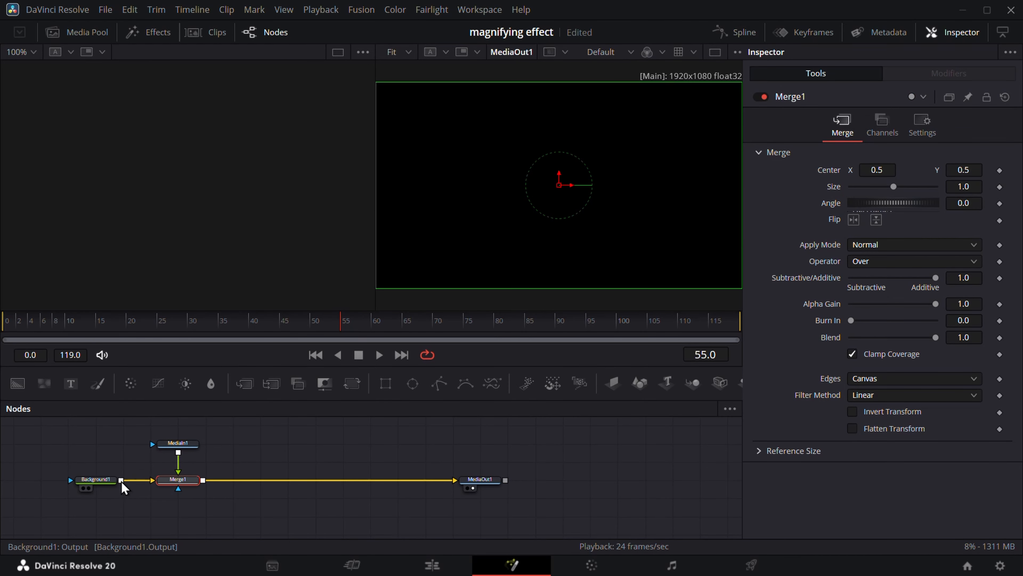
- Add a Transform node after MediaIn1 and scale the map to a size of 1.494 so it fills the frame
{"action": "left_click", "coordinate": [184, 444]}
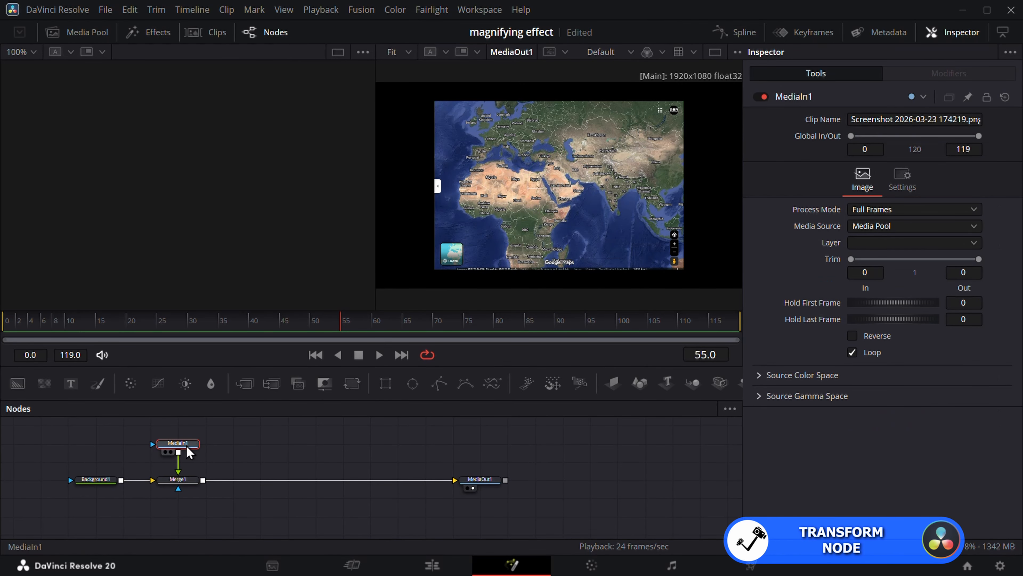
{"action": "left_click", "coordinate": [350, 385]}
{"action": "left_click_drag", "start_coordinate": [895, 221], "coordinate": [902, 223]}
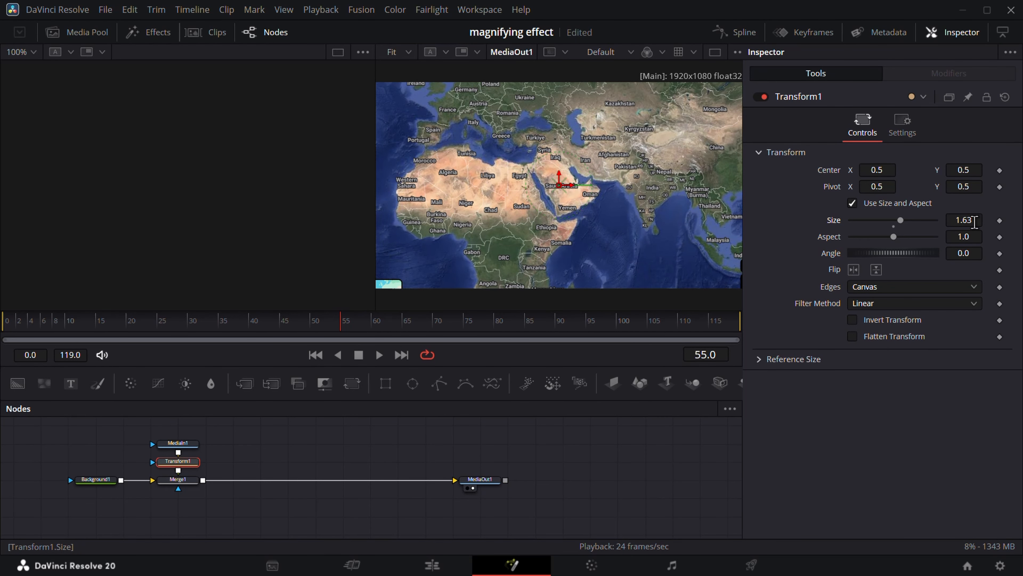
{"action": "left_click_drag", "start_coordinate": [974, 222], "coordinate": [903, 219]}
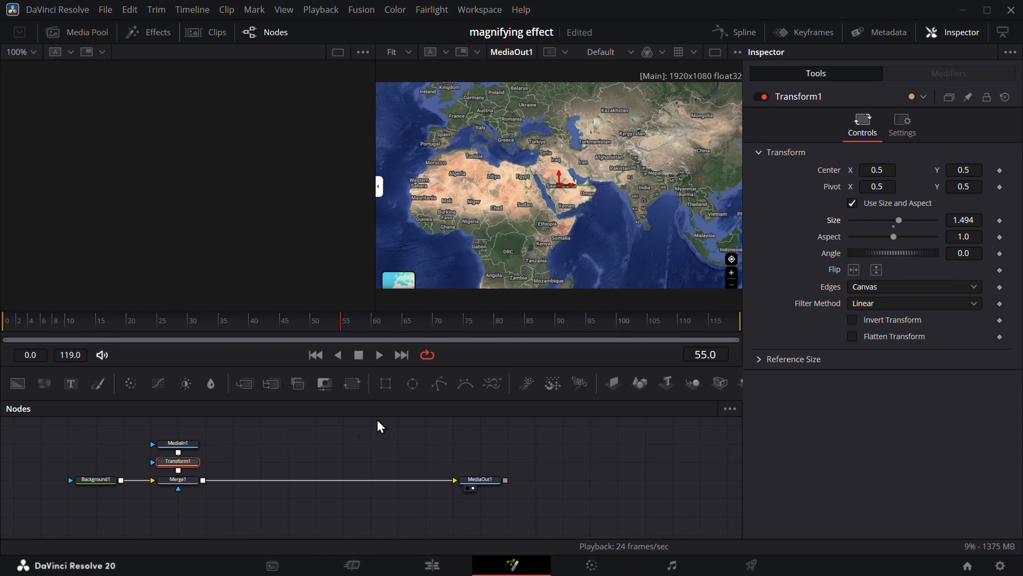
- Add a Displace node between Merge1 and MediaOut1 and set its offset to about 0.143
{"action": "left_click", "coordinate": [275, 444]}
{"action": "key", "text": "shift+space"}
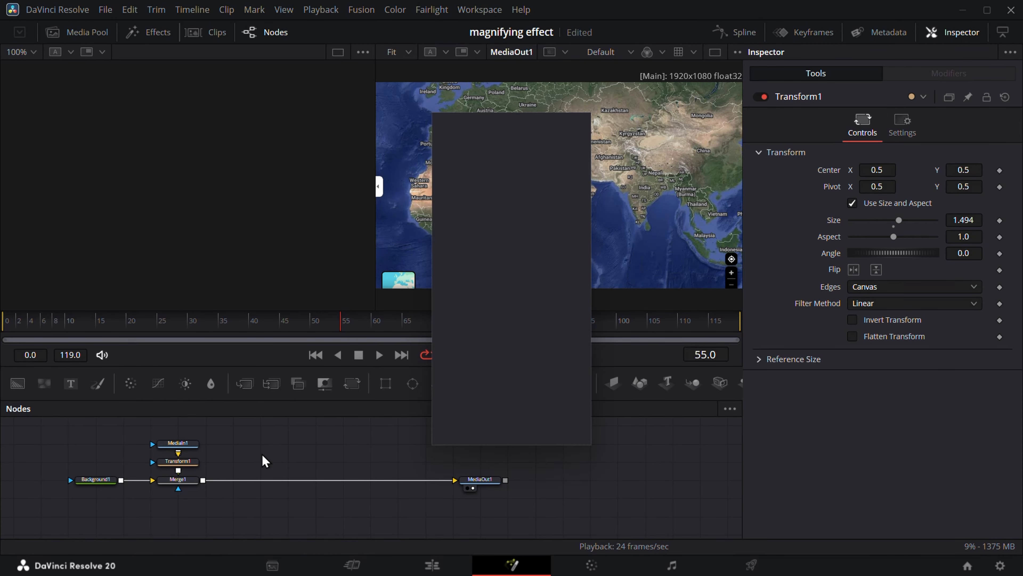
{"action": "type", "text": "displace"}
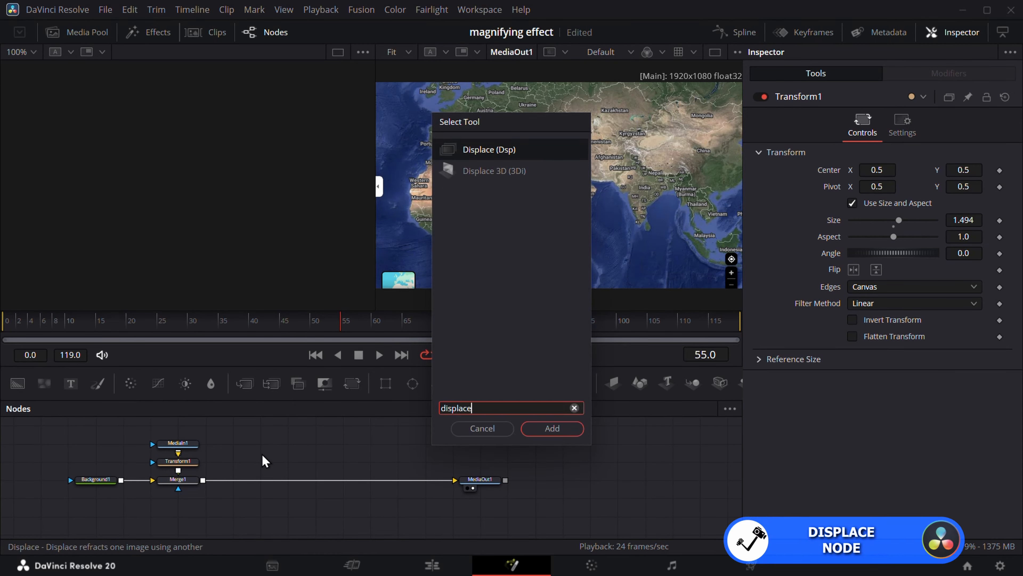
{"action": "left_click", "coordinate": [499, 150]}
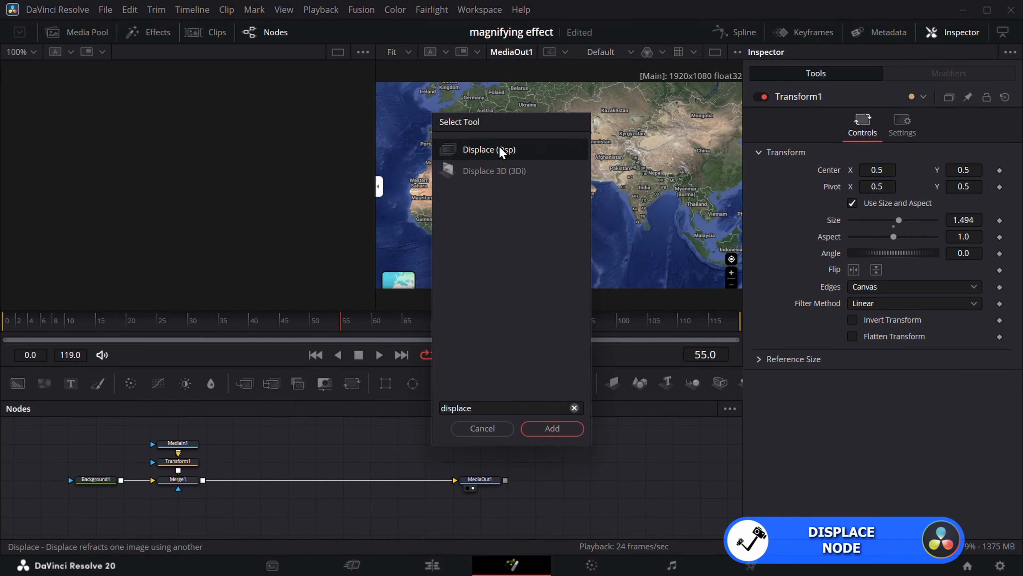
{"action": "left_click", "coordinate": [553, 428]}
{"action": "left_click_drag", "start_coordinate": [271, 467], "coordinate": [290, 484]}
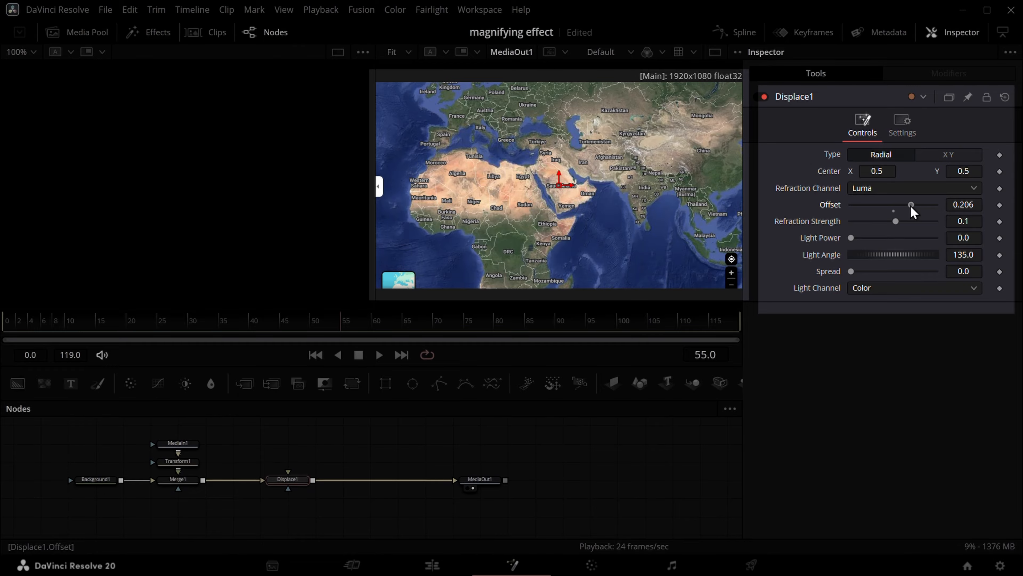
{"action": "left_click_drag", "start_coordinate": [919, 208], "coordinate": [907, 208]}
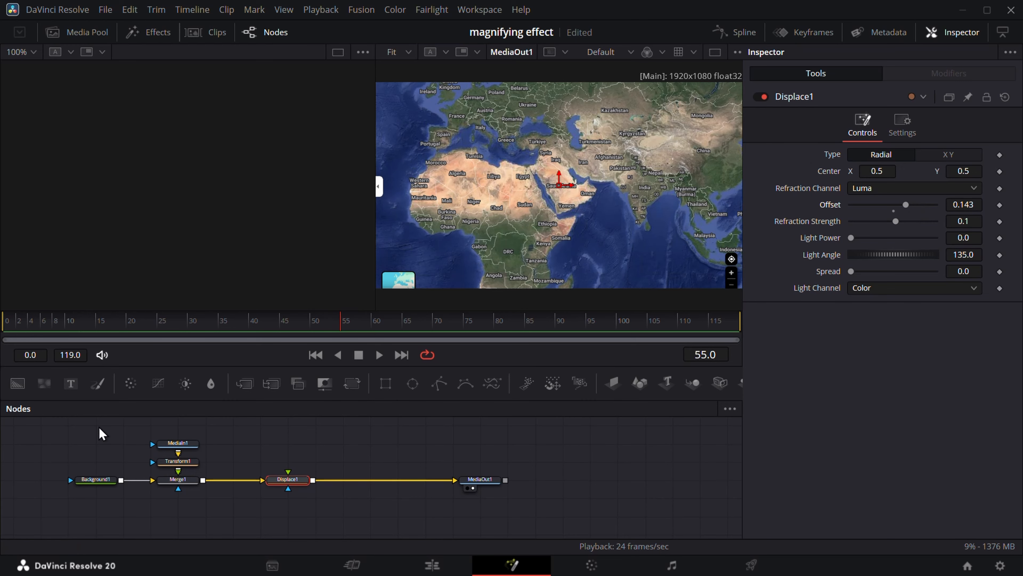
- Connect a new Background node to Displace1's foreground, and set Displace1's offset to 0.341 and refraction strength to 0.98
{"action": "left_click_drag", "start_coordinate": [19, 384], "coordinate": [289, 483]}
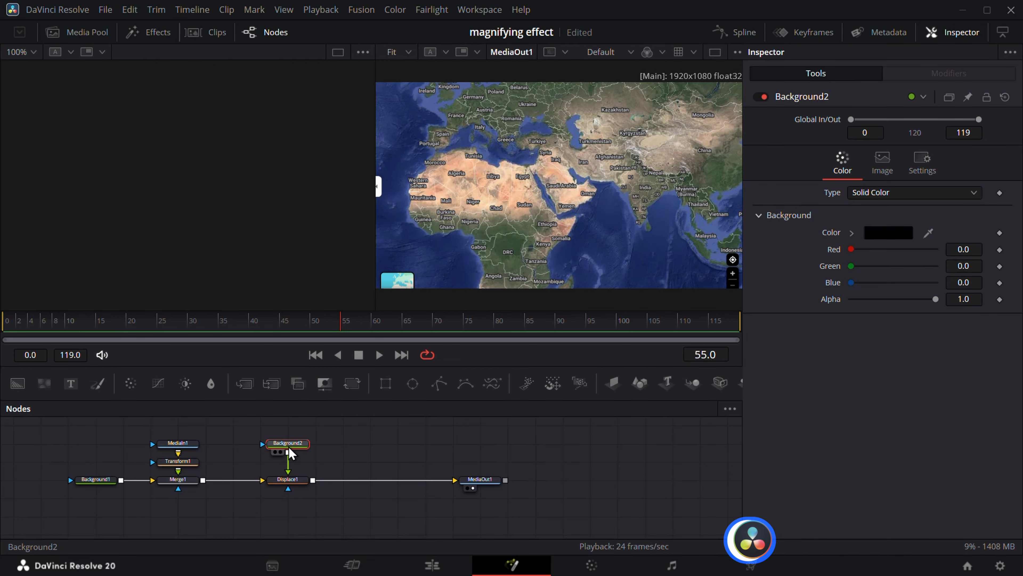
{"action": "left_click_drag", "start_coordinate": [288, 444], "coordinate": [289, 462]}
{"action": "left_click", "coordinate": [290, 482]}
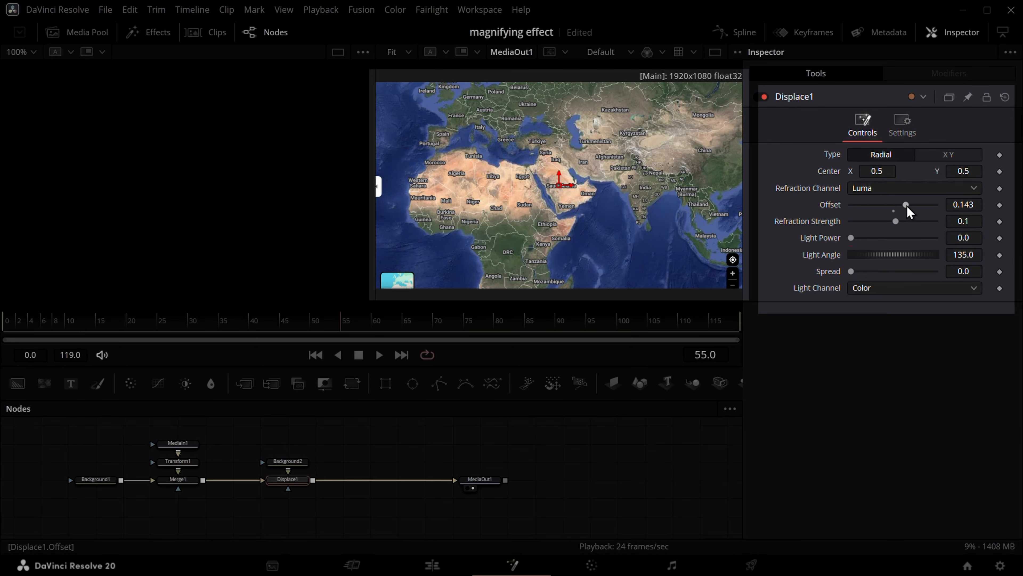
{"action": "mouse_move", "coordinate": [902, 207]}
{"action": "left_mouse_down"}
{"action": "mouse_move", "coordinate": [920, 206]}
{"action": "mouse_move", "coordinate": [891, 206]}
{"action": "mouse_move", "coordinate": [922, 206]}
{"action": "mouse_move", "coordinate": [918, 219]}
{"action": "left_mouse_up"}
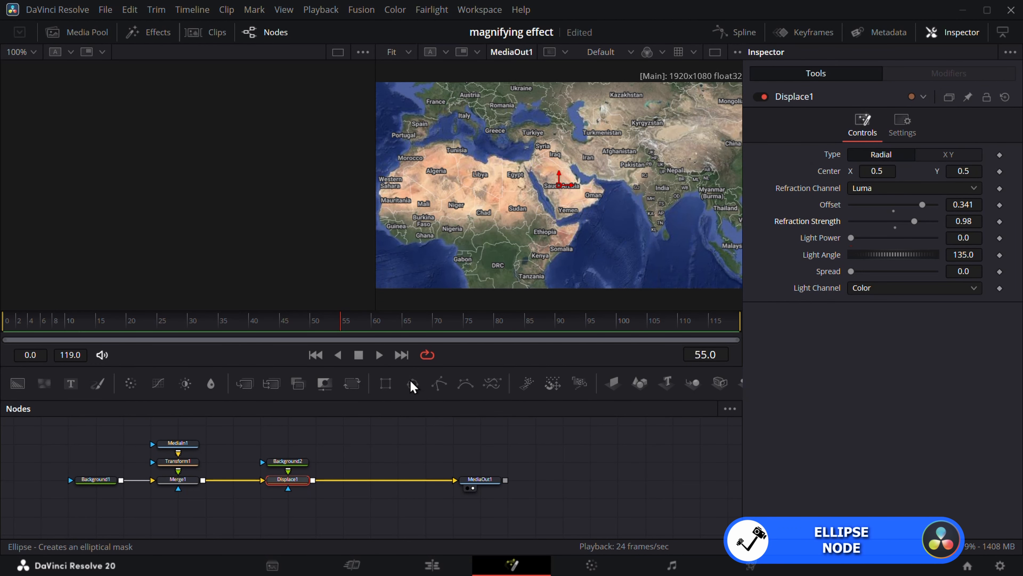
- Mask Displace1 with an ellipse about 0.263 wide and high, centred at about X 0.524, Y 0.568
{"action": "left_click_drag", "start_coordinate": [413, 383], "coordinate": [288, 482]}
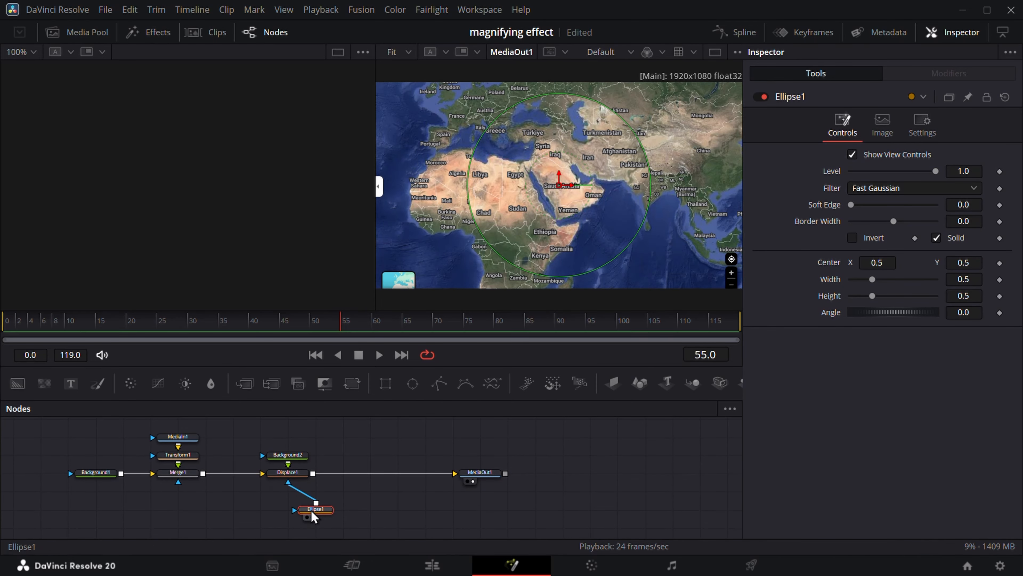
{"action": "left_click_drag", "start_coordinate": [331, 516], "coordinate": [303, 515]}
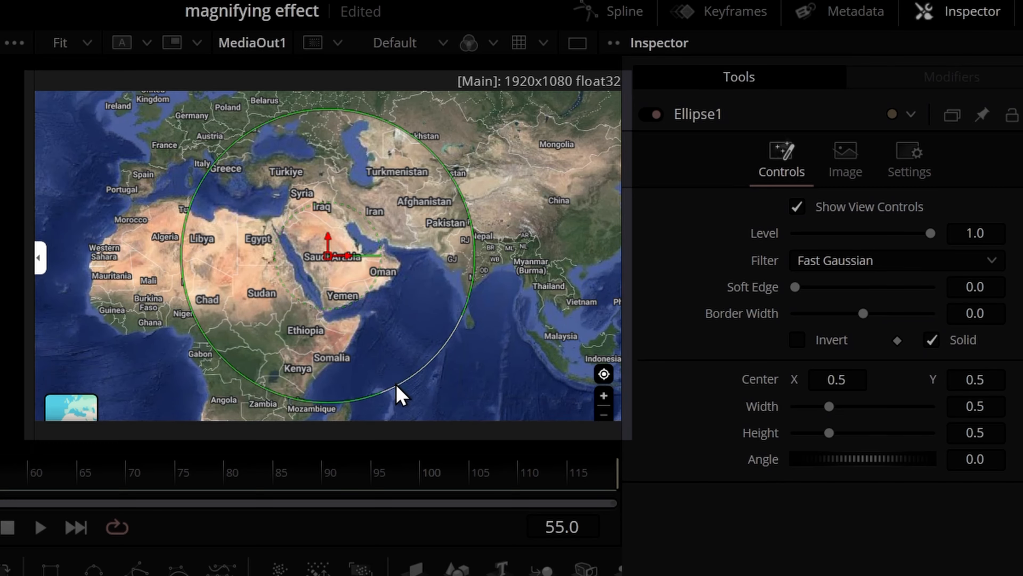
{"action": "left_click_drag", "start_coordinate": [600, 274], "coordinate": [599, 261]}
{"action": "left_click_drag", "start_coordinate": [393, 379], "coordinate": [368, 332]}
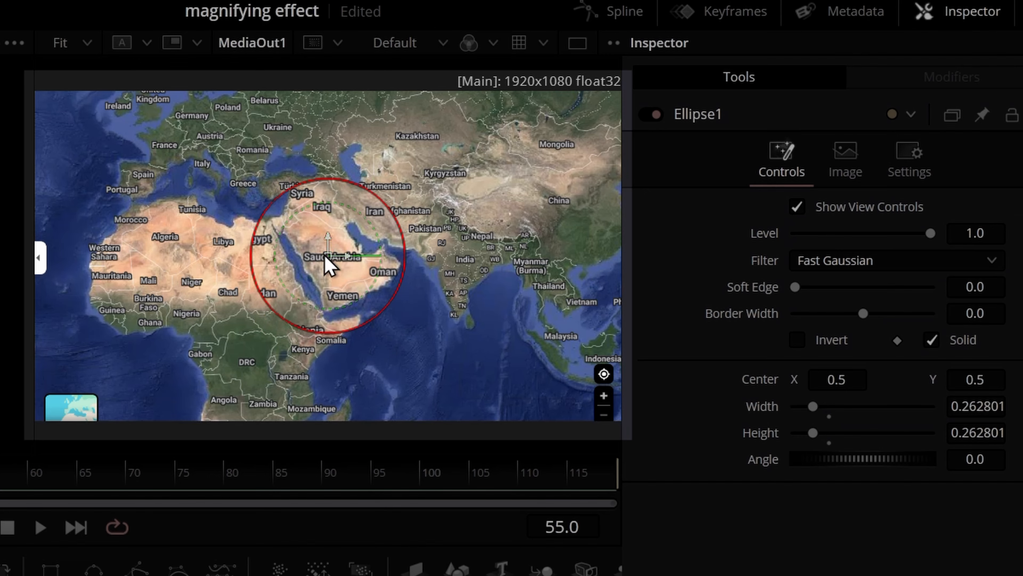
{"action": "left_click_drag", "start_coordinate": [327, 256], "coordinate": [341, 234]}
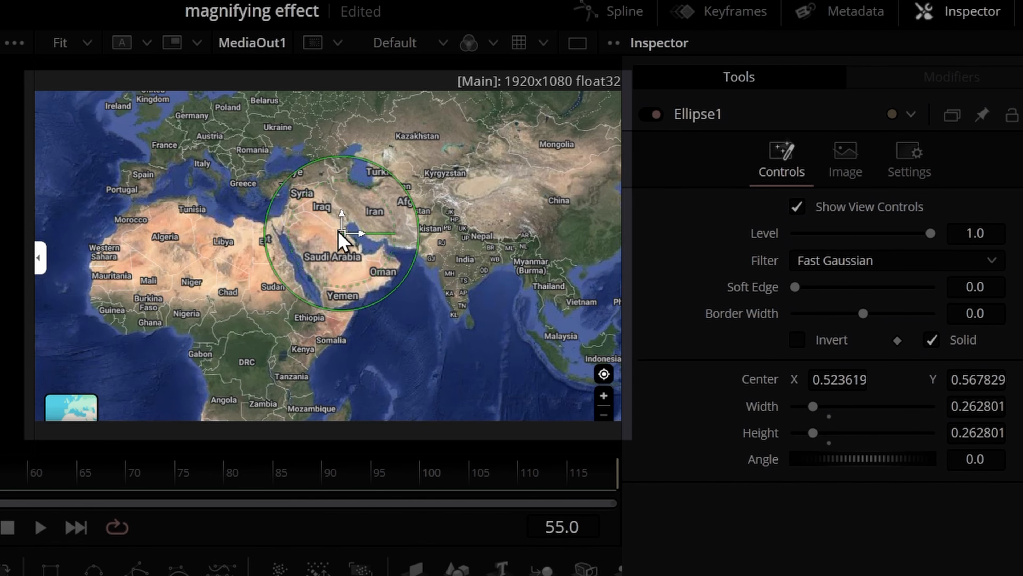
- Link Ellipse1's height to its width with an expression and set the width to 0.362
{"action": "left_click_drag", "start_coordinate": [814, 433], "coordinate": [826, 435]}
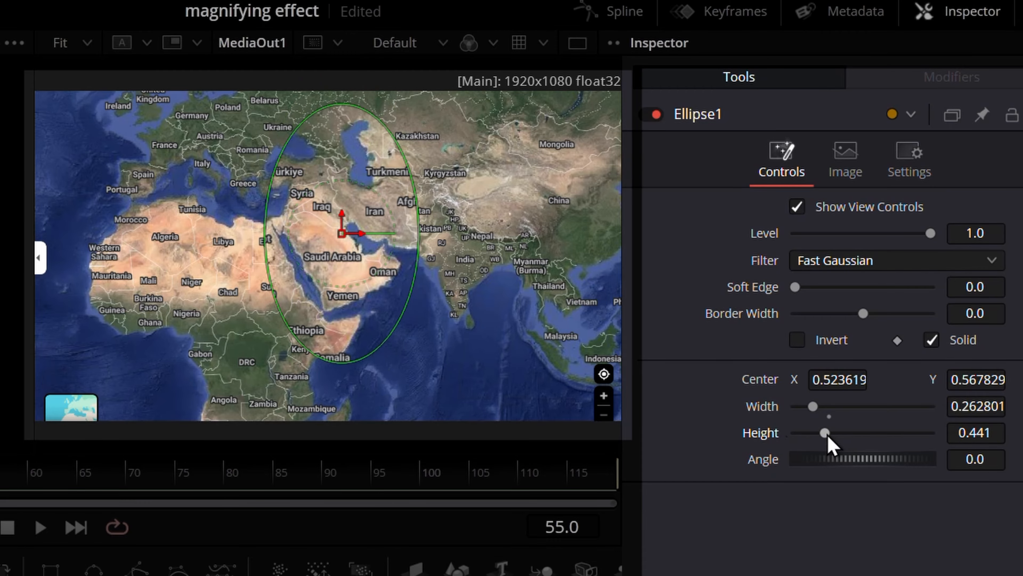
{"action": "right_click", "coordinate": [761, 443]}
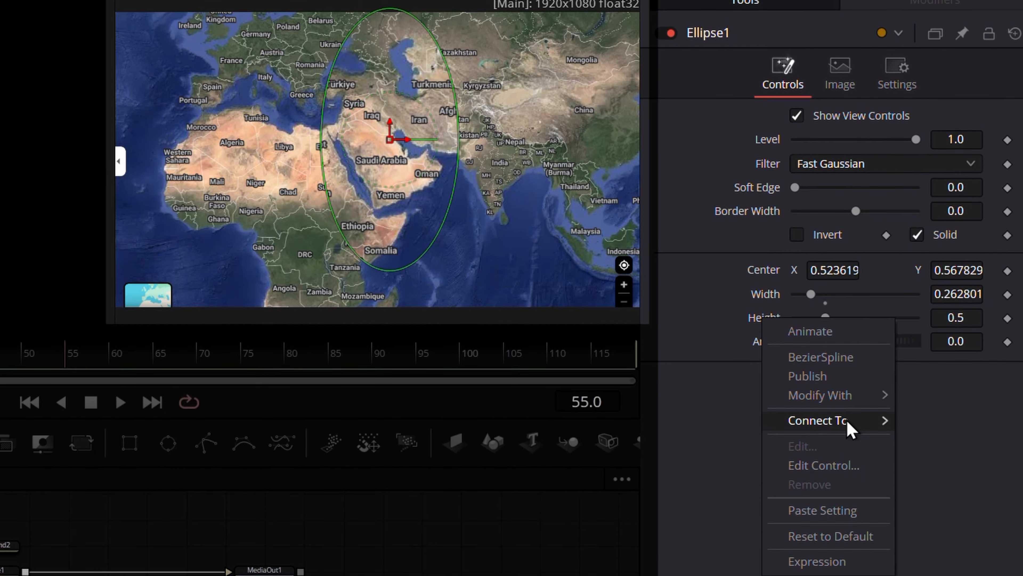
{"action": "left_click", "coordinate": [805, 557]}
{"action": "left_click_drag", "start_coordinate": [799, 336], "coordinate": [766, 271]}
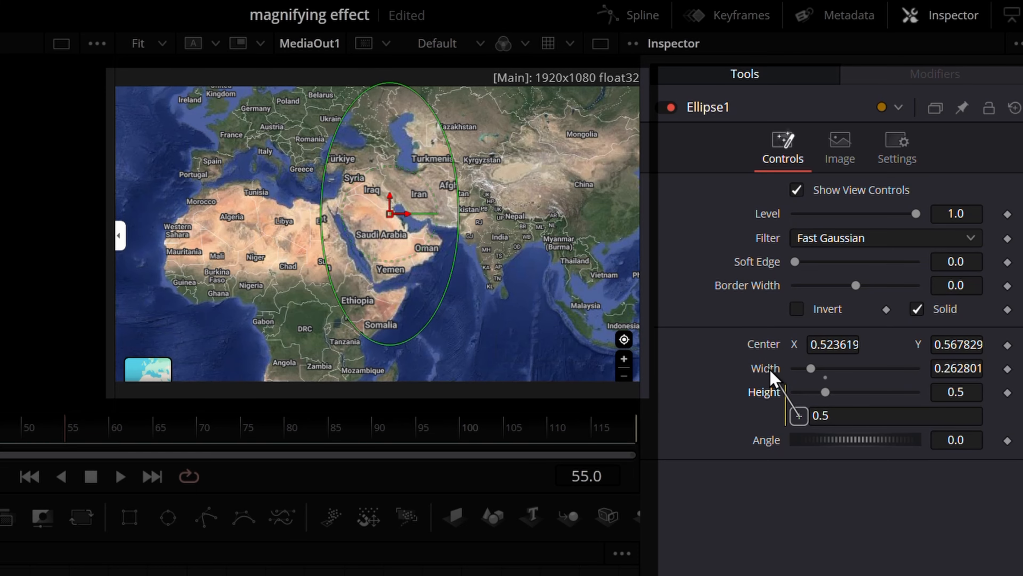
{"action": "left_click_drag", "start_coordinate": [771, 376], "coordinate": [822, 368]}
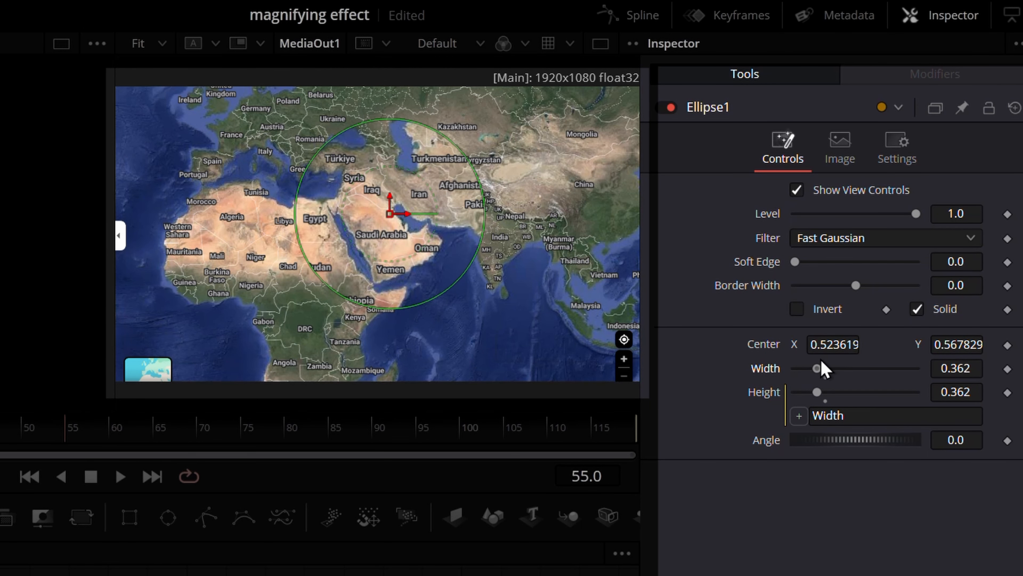
- Publish Ellipse1's center parameter
{"action": "right_click", "coordinate": [768, 355]}
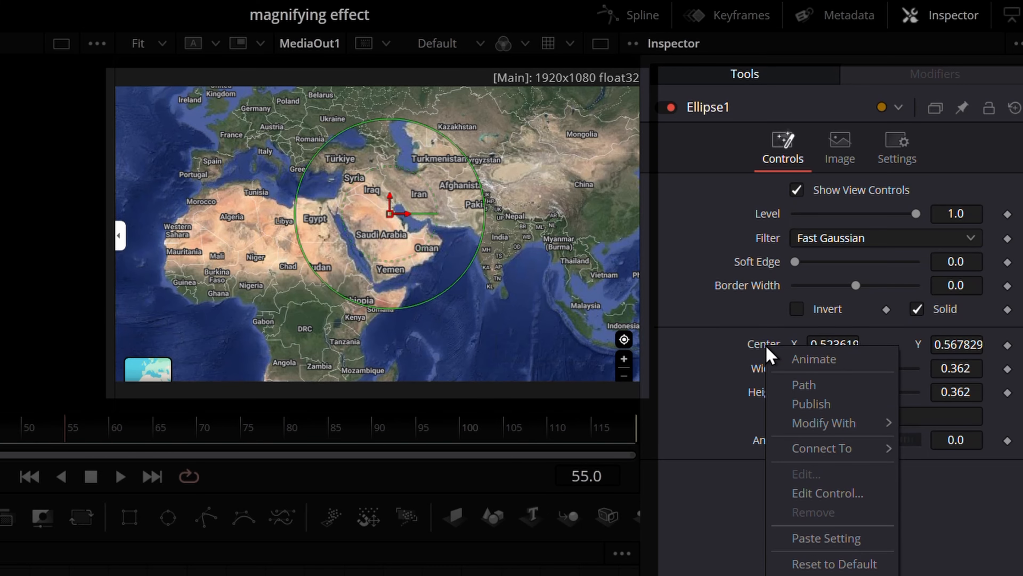
{"action": "right_click", "coordinate": [764, 341]}
{"action": "left_click", "coordinate": [814, 399]}
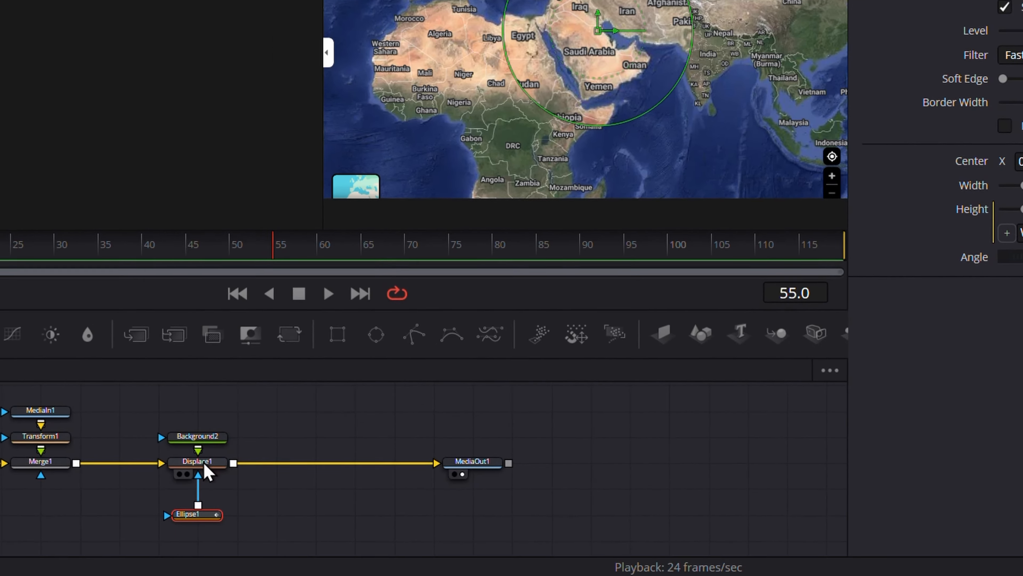
- Connect Displace1's center to Ellipse1's published center, and move the ellipse to about X 0.535, Y 0.558
{"action": "left_click", "coordinate": [153, 516]}
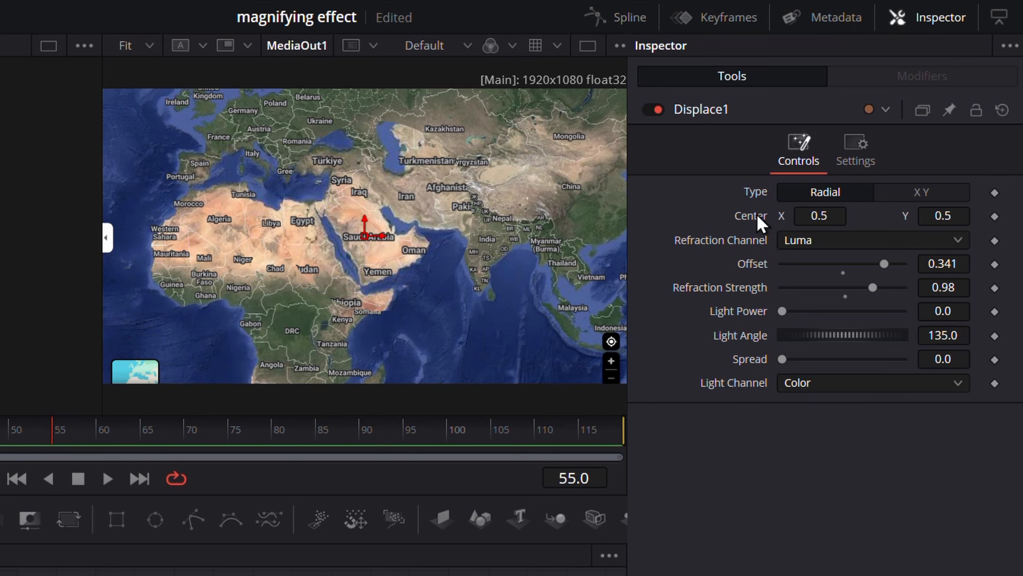
{"action": "right_click", "coordinate": [760, 221]}
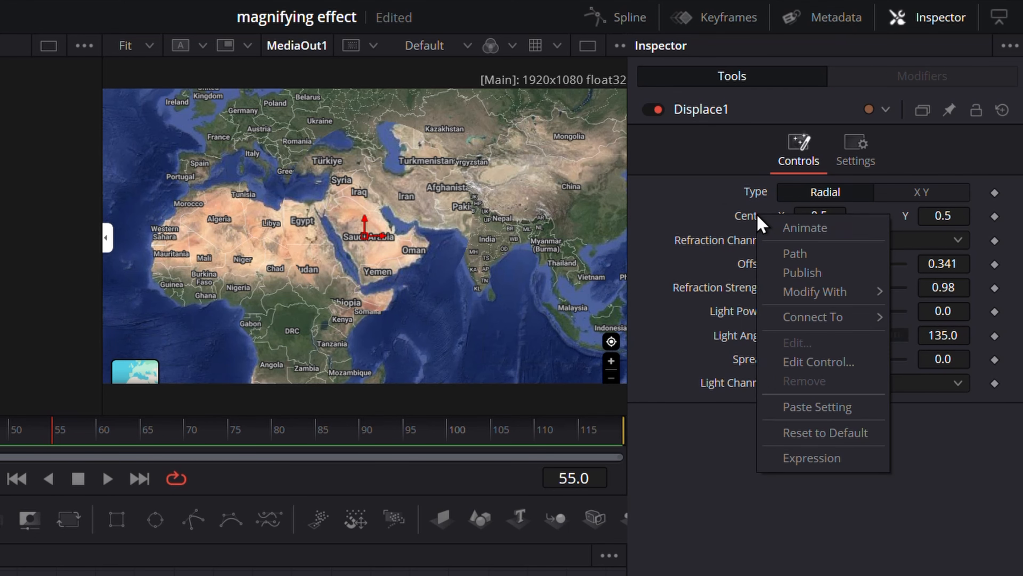
{"action": "mouse_move", "coordinate": [836, 321]}
{"action": "mouse_move", "coordinate": [942, 323]}
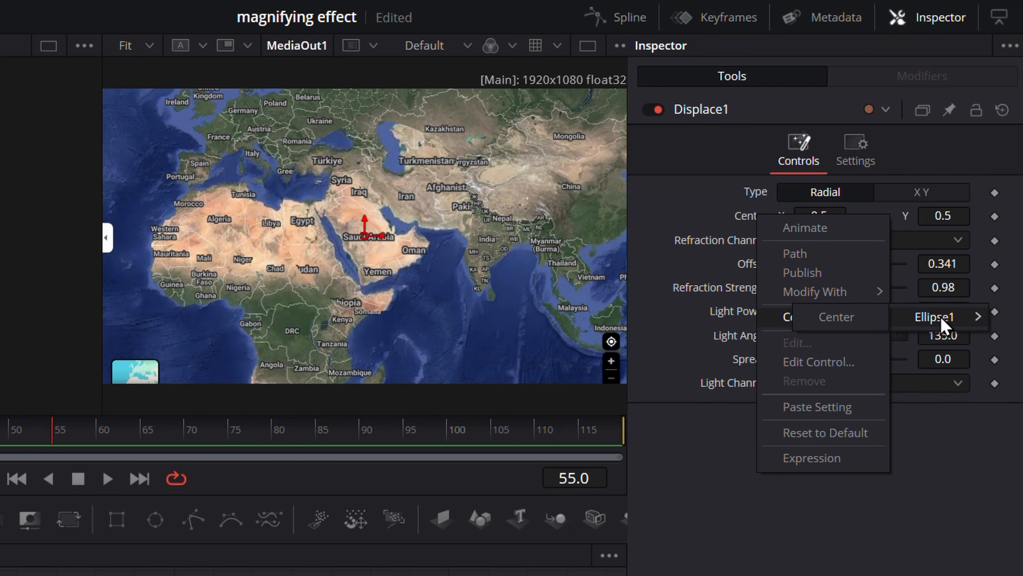
{"action": "left_click", "coordinate": [859, 319]}
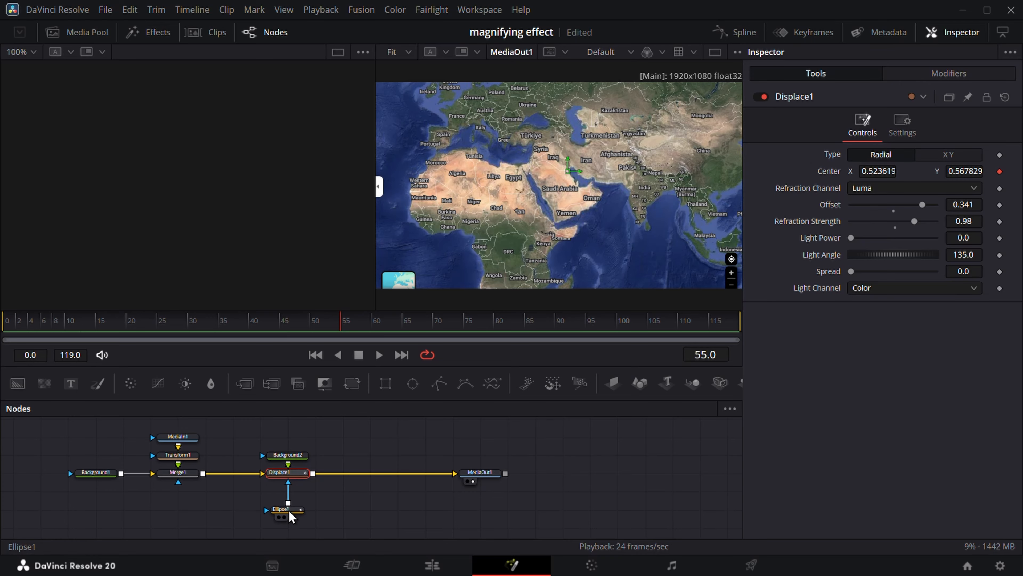
{"action": "left_click", "coordinate": [282, 509]}
{"action": "mouse_move", "coordinate": [576, 180]}
{"action": "left_mouse_down"}
{"action": "mouse_move", "coordinate": [590, 194]}
{"action": "mouse_move", "coordinate": [649, 177]}
{"action": "mouse_move", "coordinate": [578, 165]}
{"action": "mouse_move", "coordinate": [500, 185]}
{"action": "mouse_move", "coordinate": [558, 207]}
{"action": "mouse_move", "coordinate": [575, 169]}
{"action": "mouse_move", "coordinate": [600, 161]}
{"action": "mouse_move", "coordinate": [572, 173]}
{"action": "left_mouse_up"}
- Add the transparent magnifying glass image as a separate node above the main chain and show it in the first viewer
{"action": "left_click", "coordinate": [86, 32]}
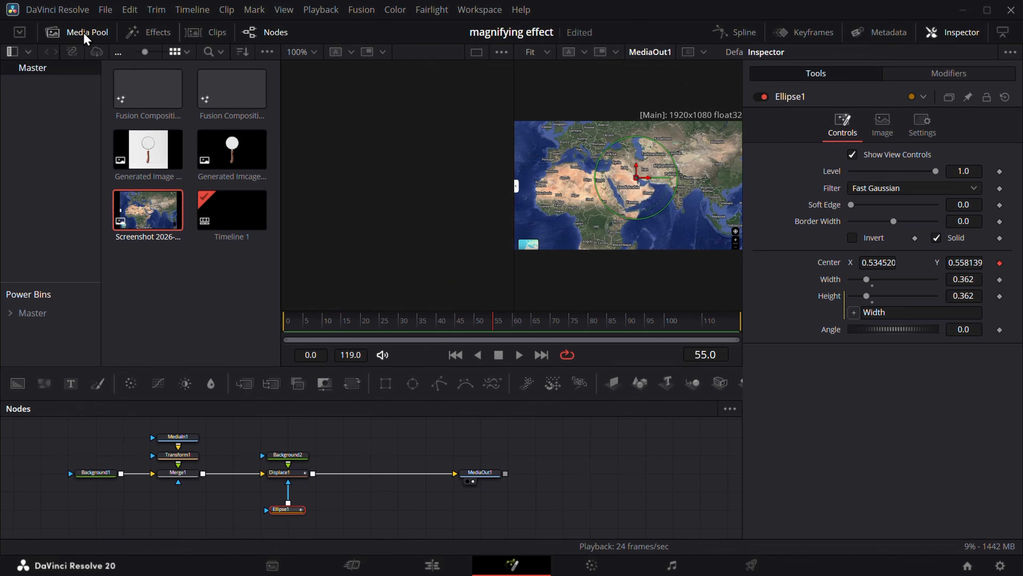
{"action": "left_click_drag", "start_coordinate": [232, 149], "coordinate": [404, 438]}
{"action": "left_click", "coordinate": [50, 32]}
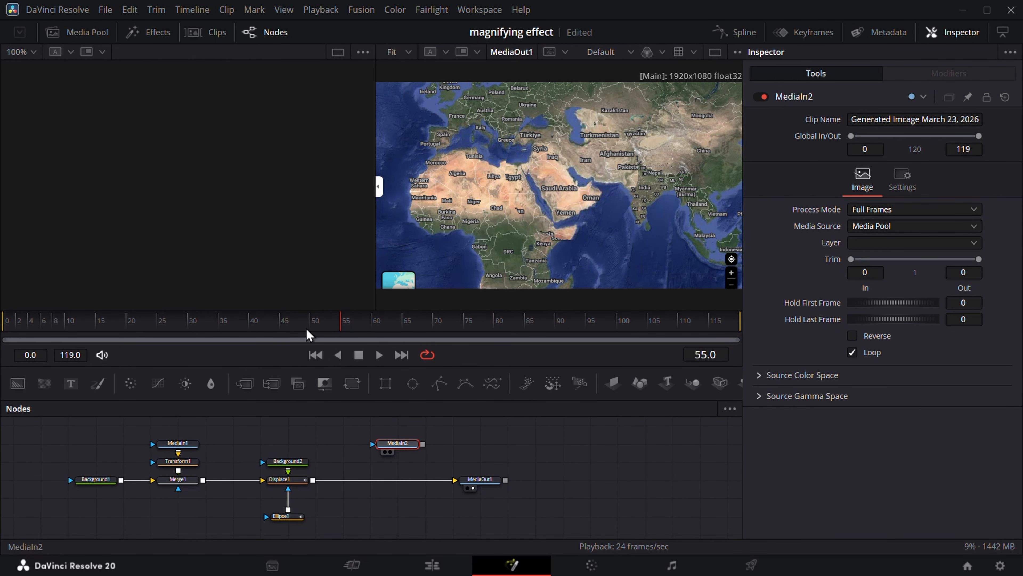
{"action": "key", "text": "1"}
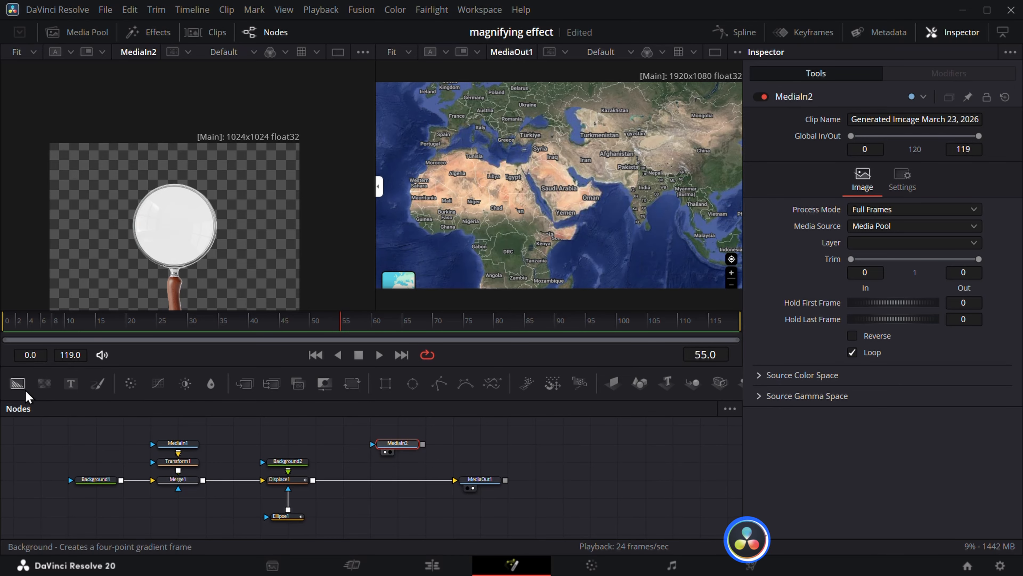
- Add a separate Background node beside MediaIn2 and make it transparent with an alpha of 0.0
{"action": "left_click_drag", "start_coordinate": [17, 383], "coordinate": [486, 446]}
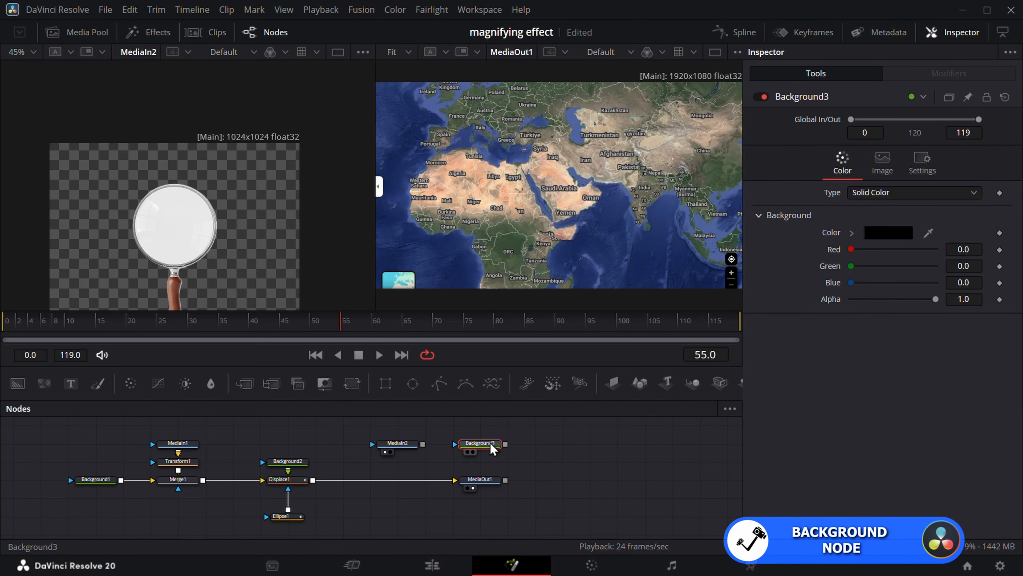
{"action": "left_click_drag", "start_coordinate": [937, 301], "coordinate": [768, 304]}
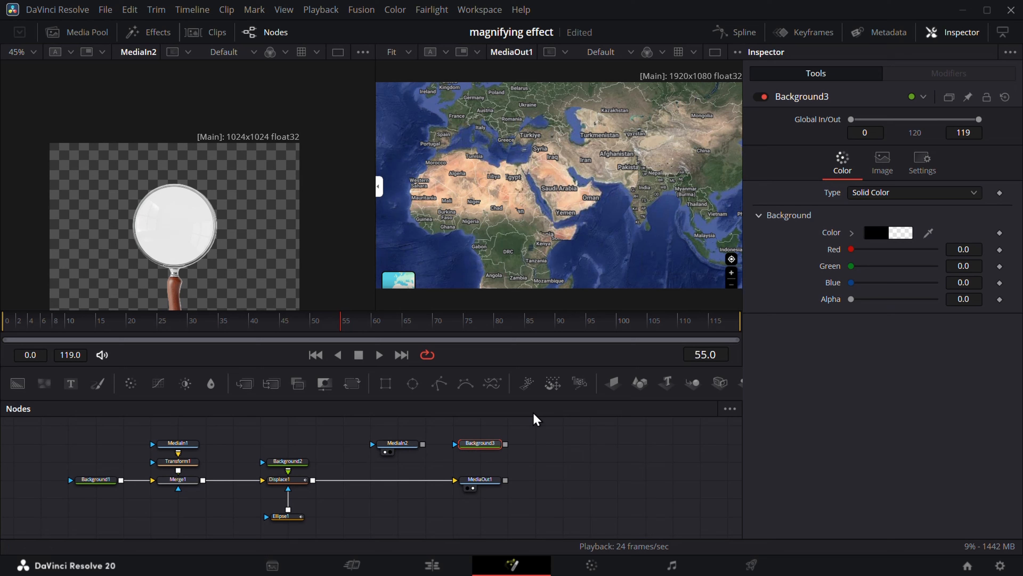
- Merge MediaIn2 over Background3, show the merge in the first viewer, and fit the image to that viewer
{"action": "left_click_drag", "start_coordinate": [398, 445], "coordinate": [506, 445]}
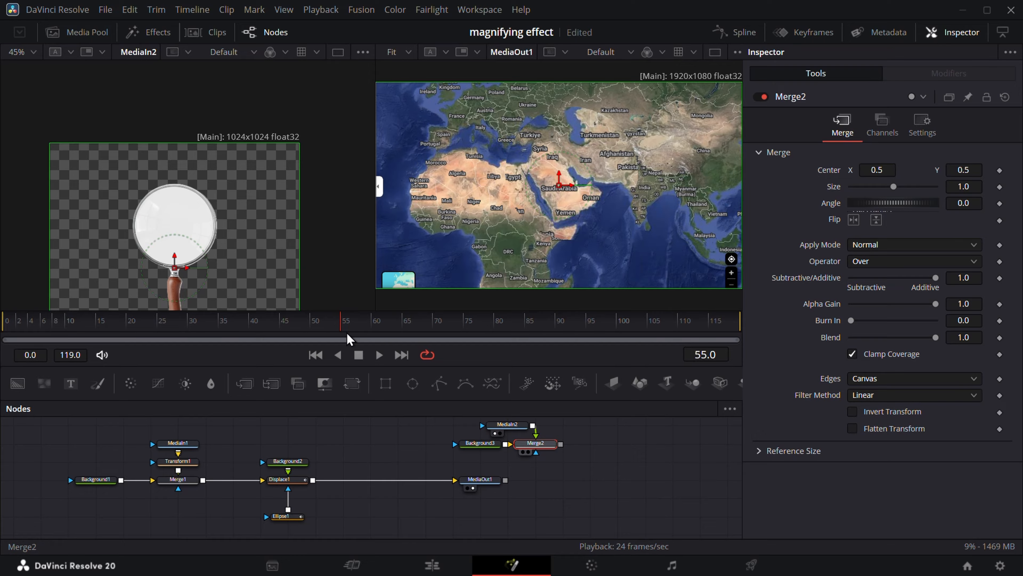
{"action": "key", "text": "1"}
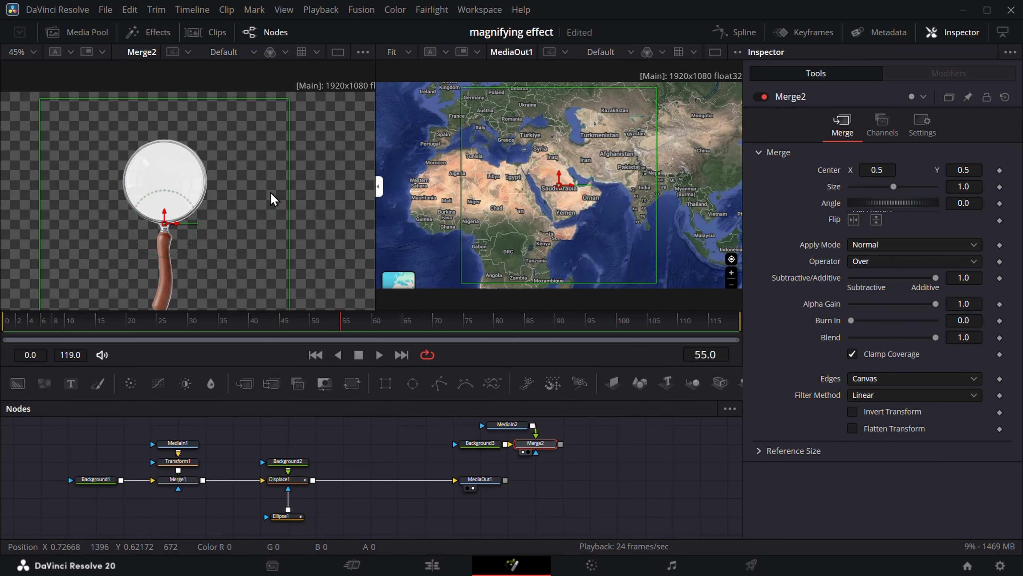
{"action": "left_click_drag", "start_coordinate": [326, 112], "coordinate": [261, 174]}
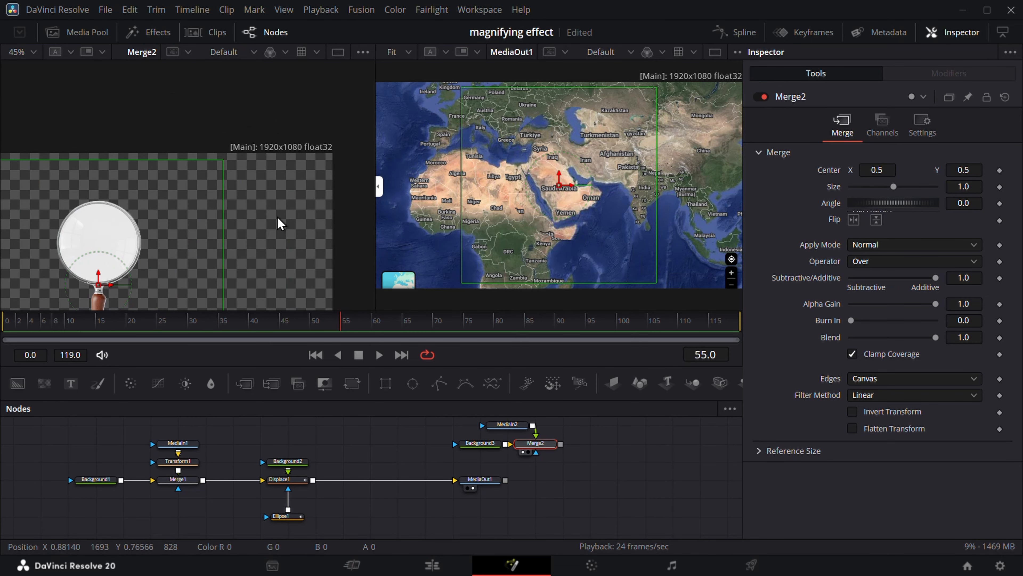
{"action": "left_click_drag", "start_coordinate": [281, 223], "coordinate": [315, 160]}
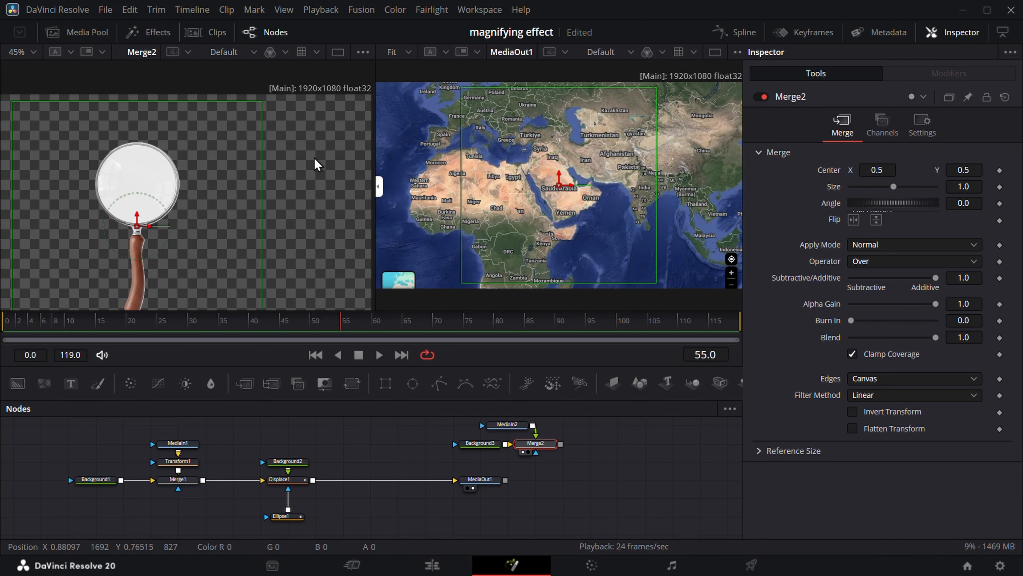
{"action": "left_click", "coordinate": [35, 49]}
{"action": "left_click", "coordinate": [39, 69]}
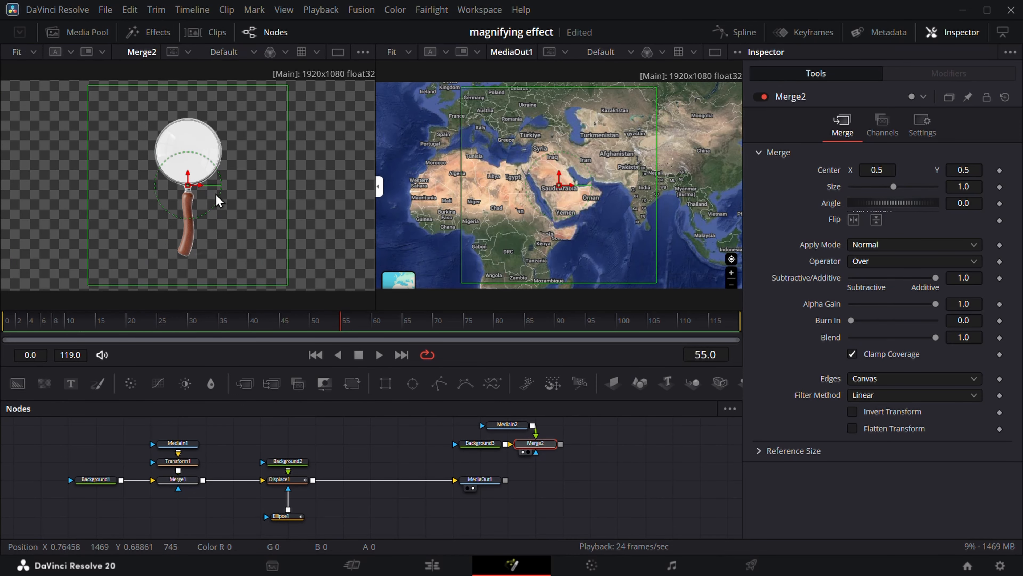
- Clear the first viewer and reposition the MediaIn2, Background3 and Merge2 nodes above the chain, between Displace1 and MediaOut1
{"action": "left_click", "coordinate": [522, 452]}
{"action": "mouse_move", "coordinate": [434, 465]}
{"action": "left_mouse_down"}
{"action": "mouse_move", "coordinate": [556, 422]}
{"action": "mouse_move", "coordinate": [410, 428]}
{"action": "mouse_move", "coordinate": [443, 466]}
{"action": "left_mouse_up"}
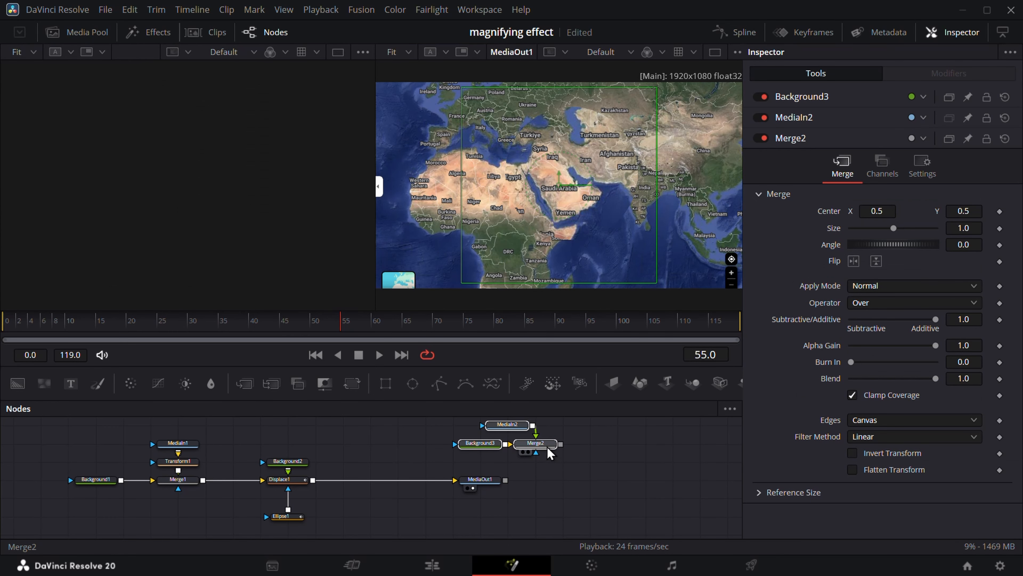
{"action": "left_click", "coordinate": [426, 439]}
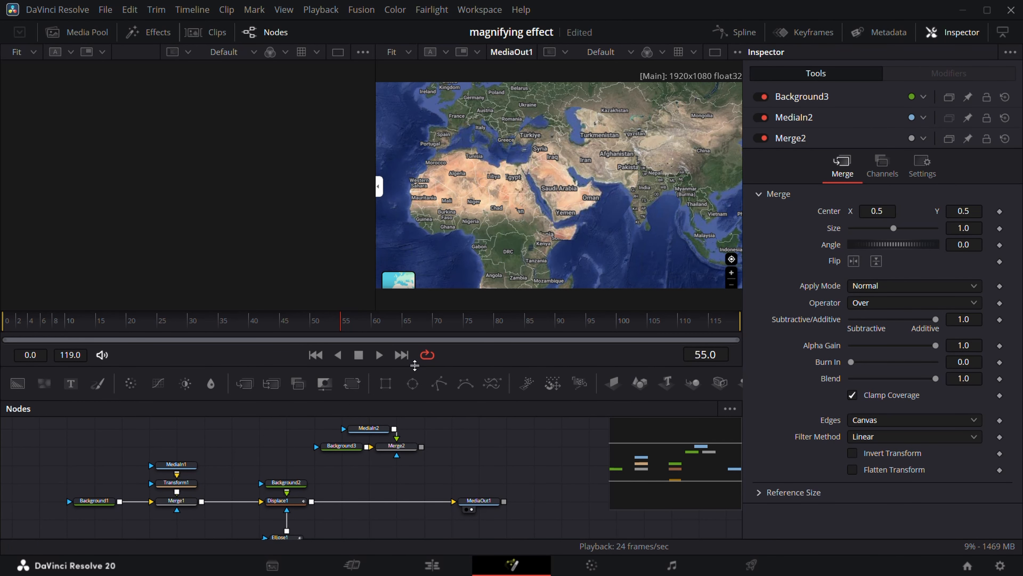
{"action": "left_click_drag", "start_coordinate": [415, 366], "coordinate": [414, 351]}
- Merge the magnifying glass from Merge2 over Displace1's output and connect Ellipse1 as the new merge's effect mask
{"action": "left_click_drag", "start_coordinate": [421, 431], "coordinate": [313, 486]}
{"action": "left_click", "coordinate": [504, 446]}
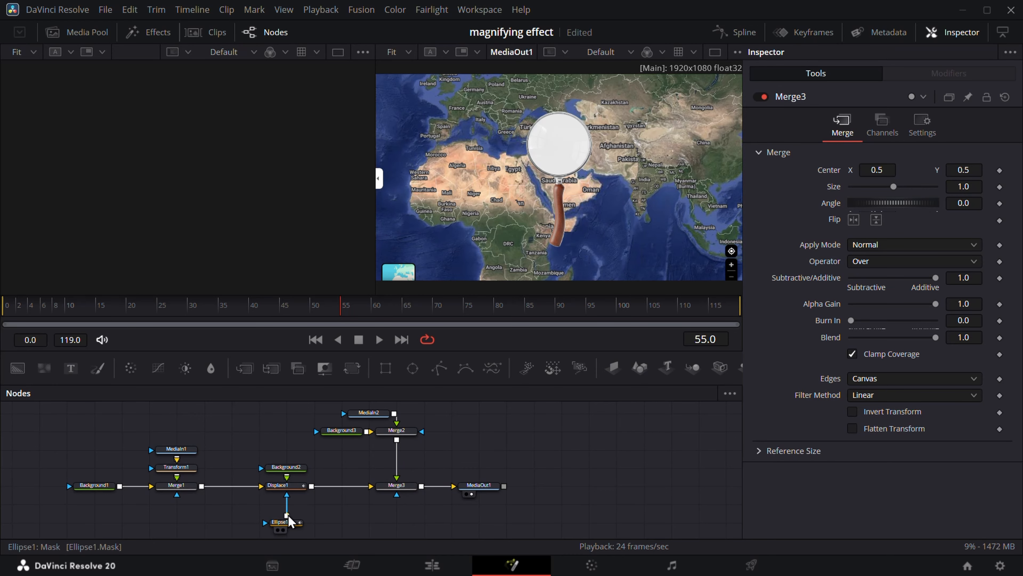
{"action": "left_click_drag", "start_coordinate": [287, 516], "coordinate": [397, 481]}
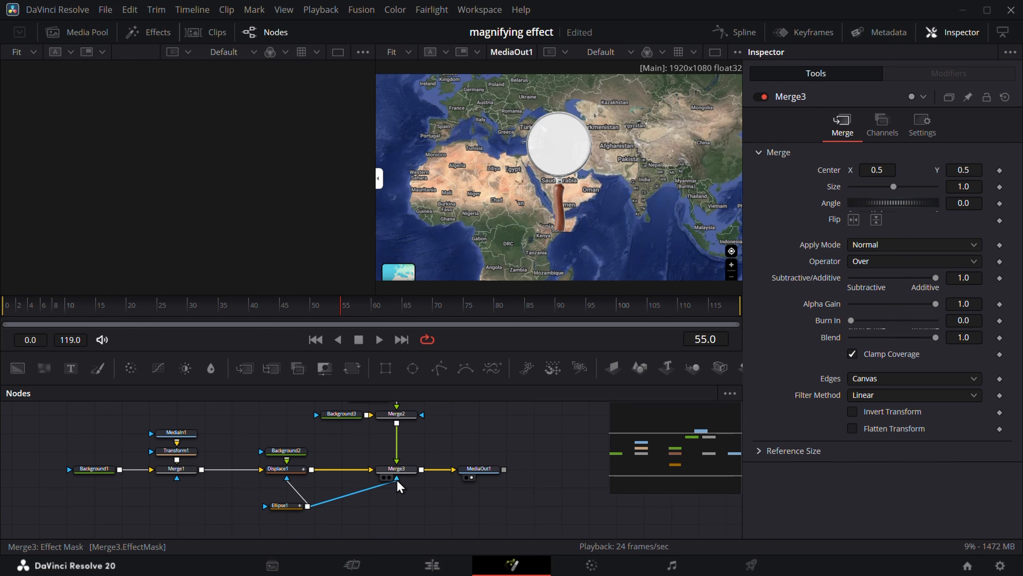
- Add a Transform node after Merge2, set its size to 2.4 and lower its center to about Y 0.3
{"action": "left_click", "coordinate": [404, 415]}
{"action": "left_click", "coordinate": [352, 368]}
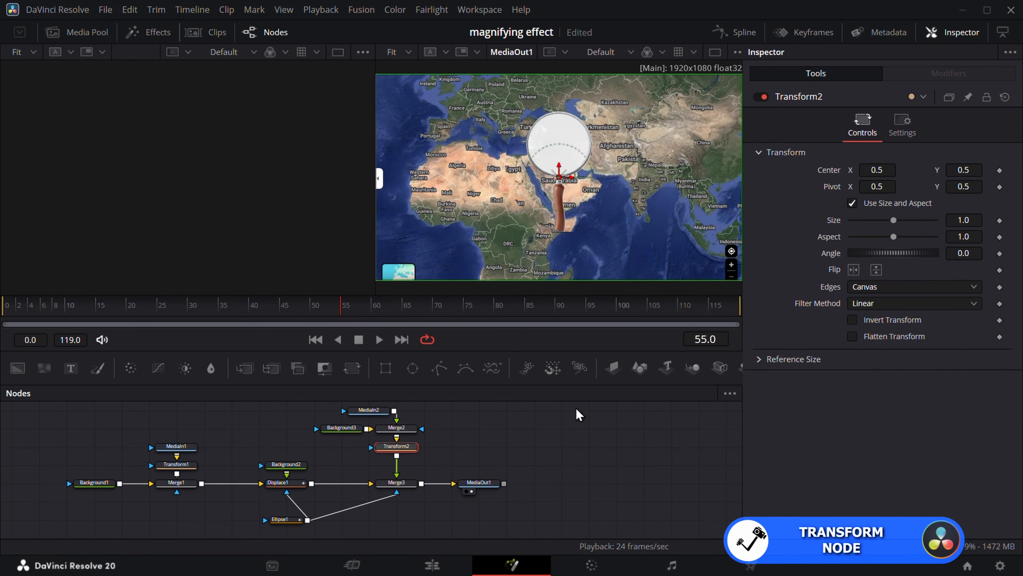
{"action": "left_click_drag", "start_coordinate": [972, 170], "coordinate": [910, 170]}
{"action": "mouse_move", "coordinate": [893, 221]}
{"action": "left_mouse_down"}
{"action": "mouse_move", "coordinate": [919, 221]}
{"action": "mouse_move", "coordinate": [909, 221]}
{"action": "left_mouse_up"}
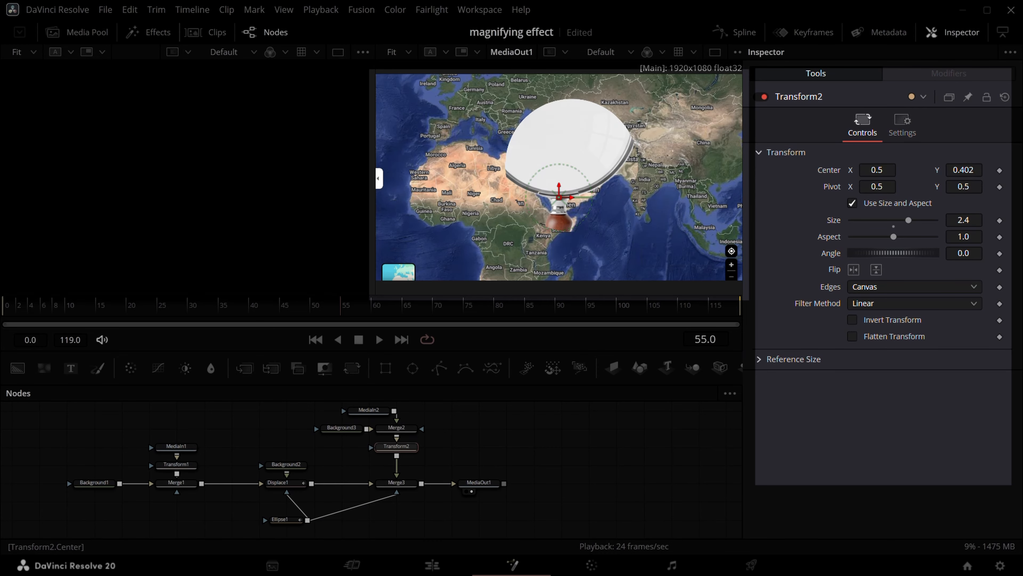
{"action": "left_click_drag", "start_coordinate": [973, 168], "coordinate": [943, 168]}
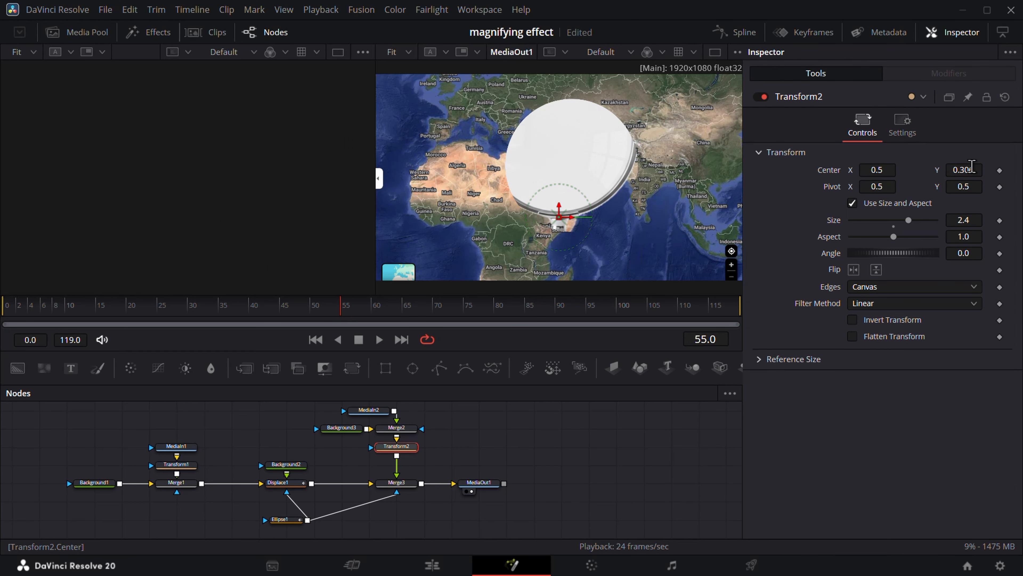
- Apply the mask inverted on Merge3
{"action": "left_click", "coordinate": [407, 485]}
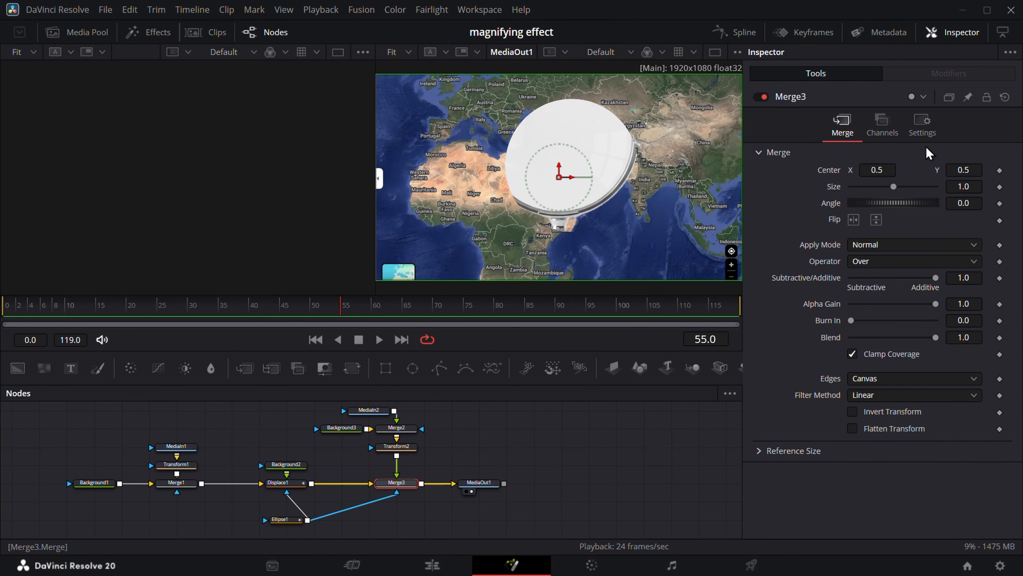
{"action": "left_click", "coordinate": [925, 125]}
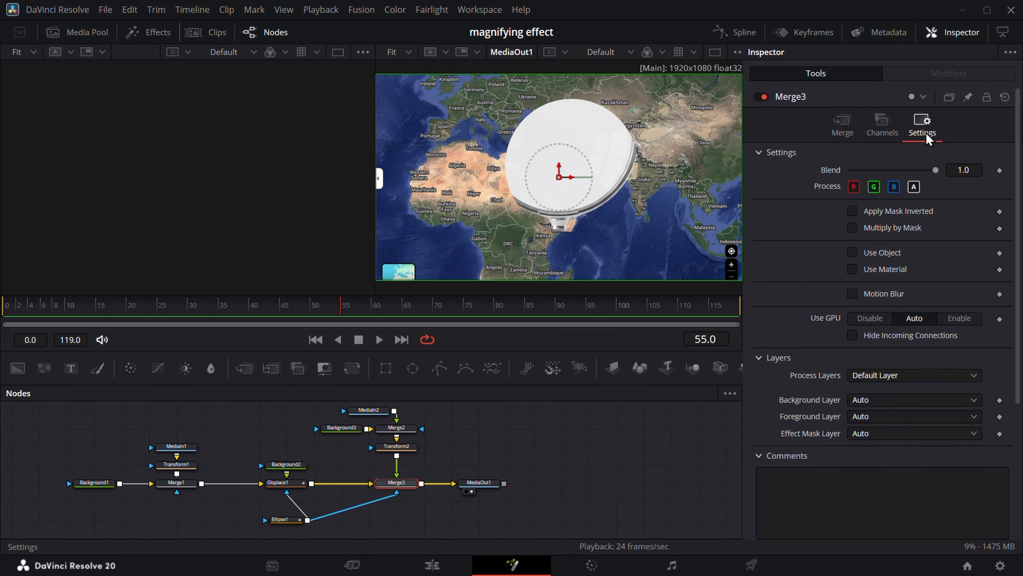
{"action": "left_click", "coordinate": [855, 213]}
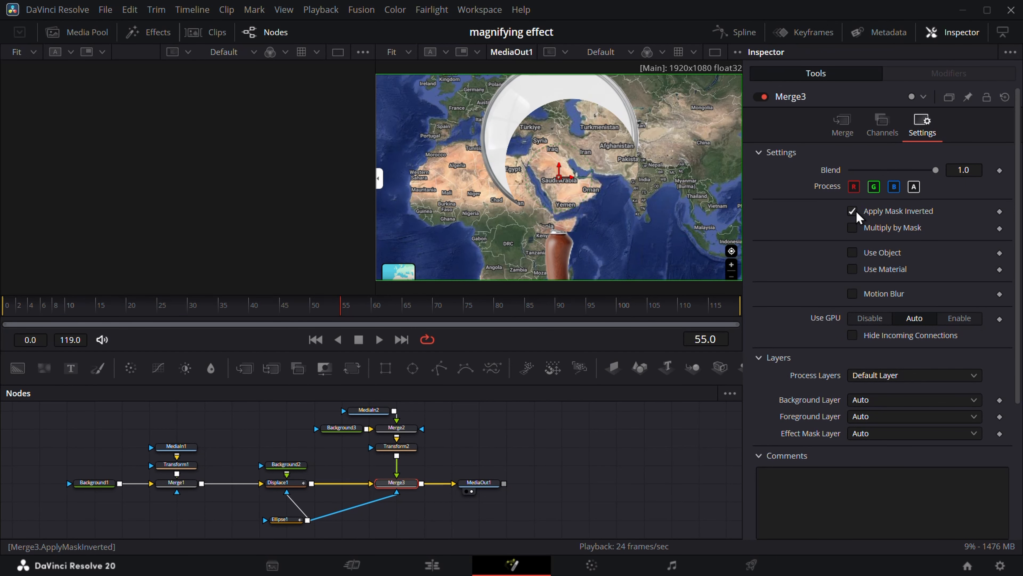
- Move Transform2's center to about X 0.537, Y 0.164, and connect it to Ellipse1's published center
{"action": "left_click", "coordinate": [406, 449]}
{"action": "left_click_drag", "start_coordinate": [971, 173], "coordinate": [893, 170]}
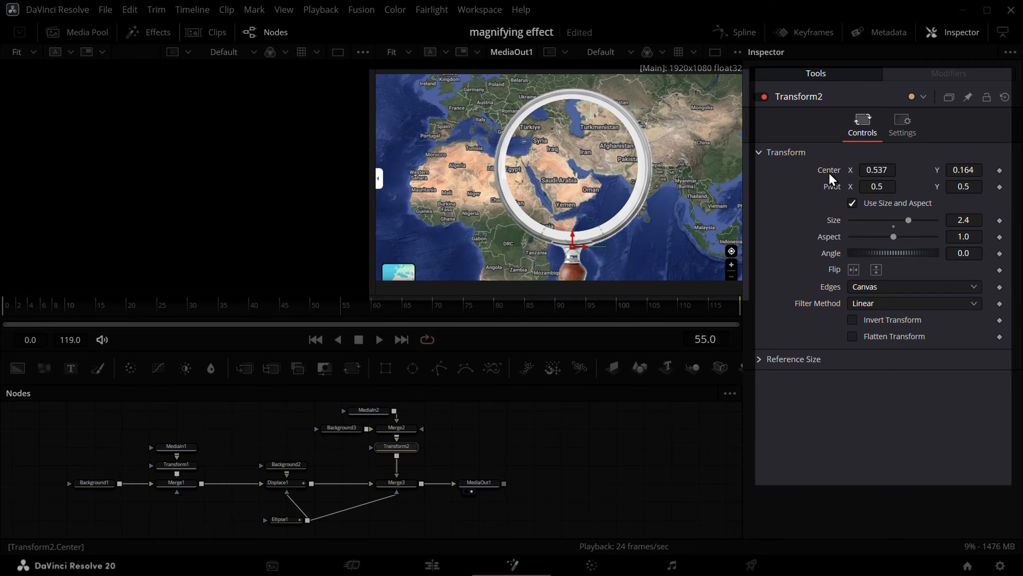
{"action": "right_click", "coordinate": [841, 171]}
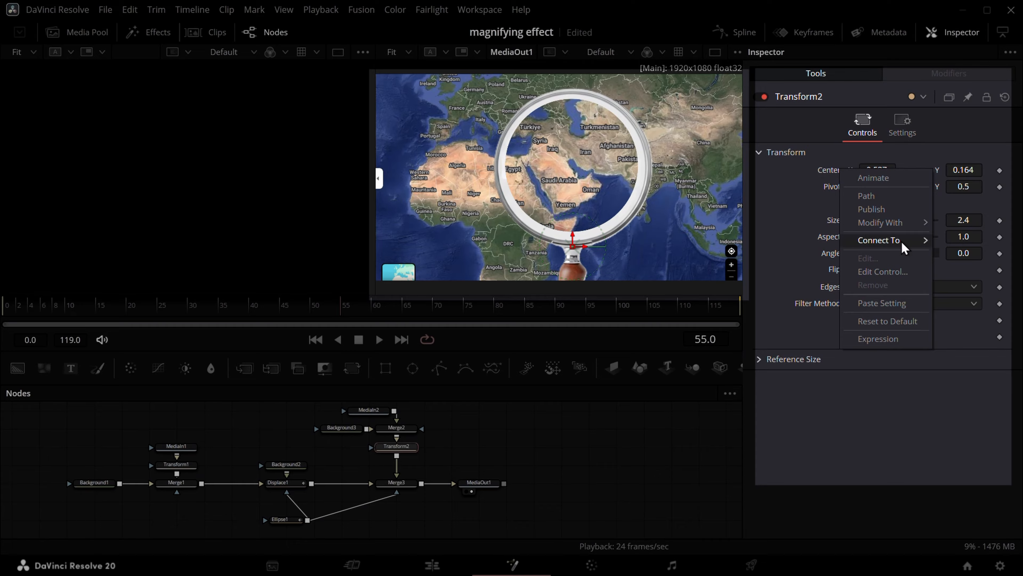
{"action": "mouse_move", "coordinate": [905, 241]}
{"action": "mouse_move", "coordinate": [967, 245]}
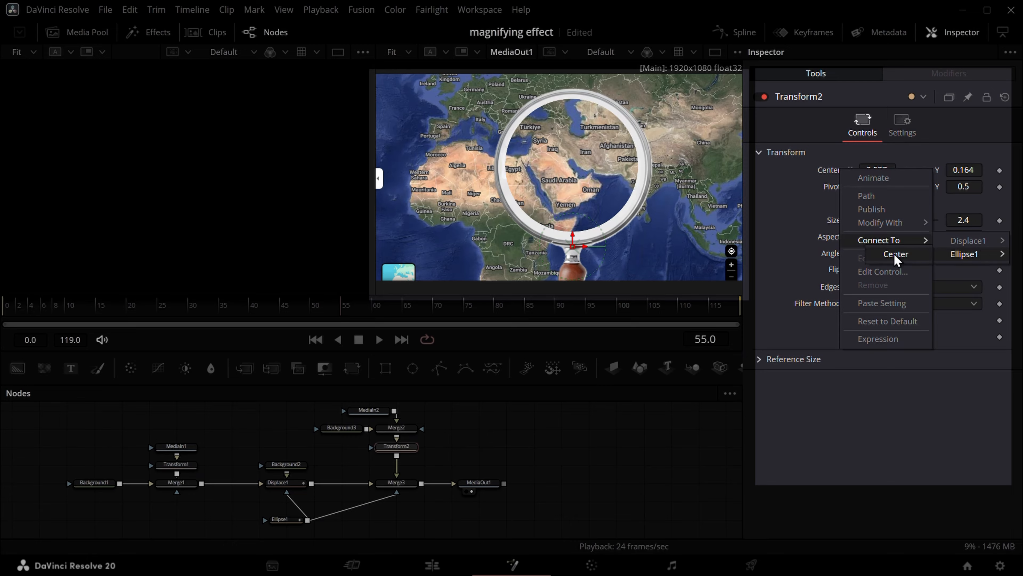
{"action": "left_click", "coordinate": [895, 255]}
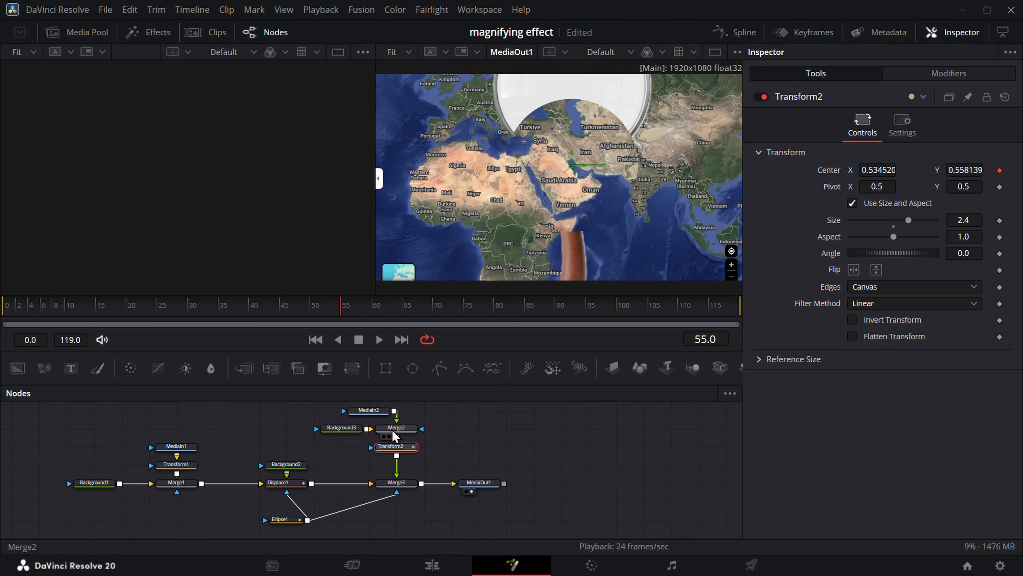
- Fit the magnifying glass around the lens area by setting Merge2's center Y to 0.35 and size to 0.943
{"action": "left_click", "coordinate": [403, 428]}
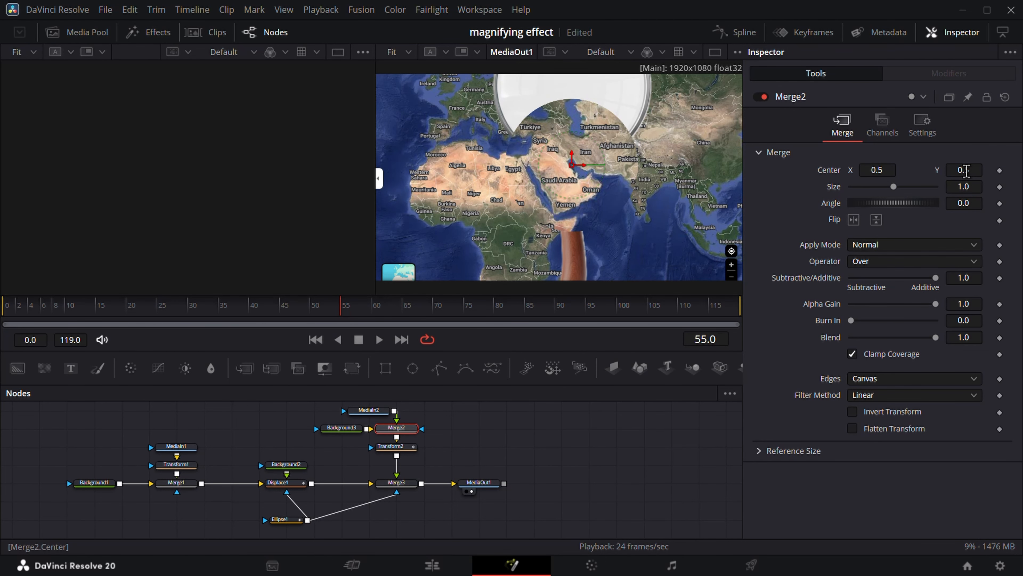
{"action": "left_click_drag", "start_coordinate": [971, 166], "coordinate": [910, 166]}
{"action": "left_click_drag", "start_coordinate": [980, 169], "coordinate": [882, 188]}
{"action": "mouse_move", "coordinate": [969, 174]}
{"action": "left_mouse_down"}
{"action": "mouse_move", "coordinate": [956, 186]}
{"action": "mouse_move", "coordinate": [965, 170]}
{"action": "left_mouse_up"}
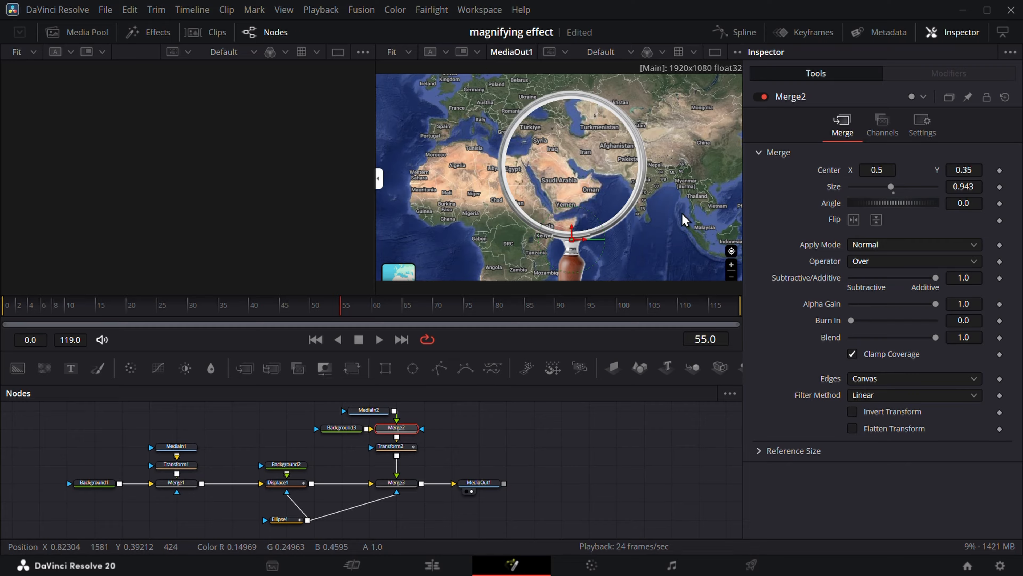
- Shift Transform2's linked center to X 0.52752 and enlarge its size to 2.65
{"action": "left_click", "coordinate": [397, 447]}
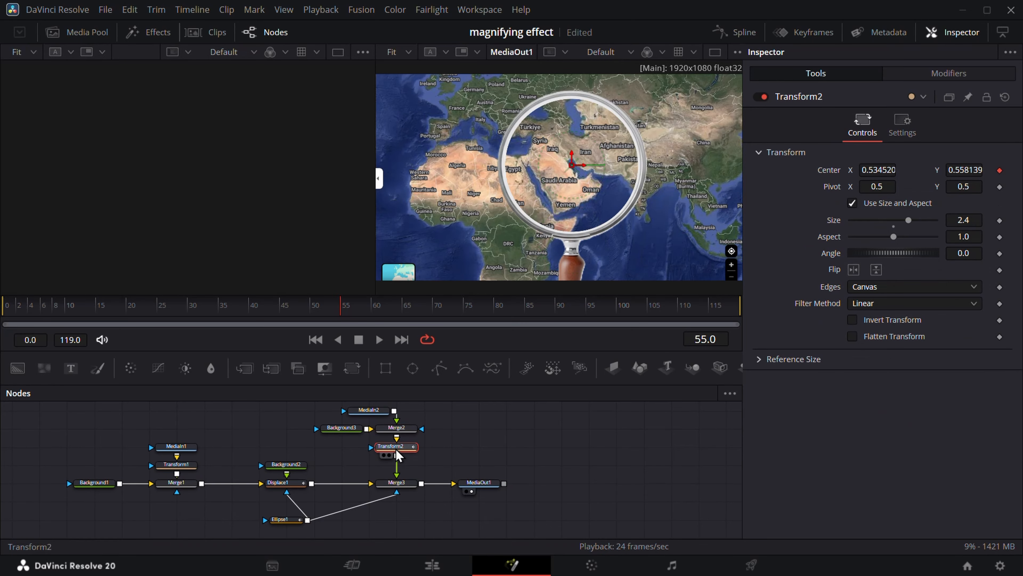
{"action": "mouse_move", "coordinate": [888, 169]}
{"action": "left_mouse_down"}
{"action": "mouse_move", "coordinate": [785, 169]}
{"action": "mouse_move", "coordinate": [969, 169]}
{"action": "mouse_move", "coordinate": [761, 169]}
{"action": "mouse_move", "coordinate": [957, 169]}
{"action": "mouse_move", "coordinate": [829, 169]}
{"action": "mouse_move", "coordinate": [885, 169]}
{"action": "left_mouse_up"}
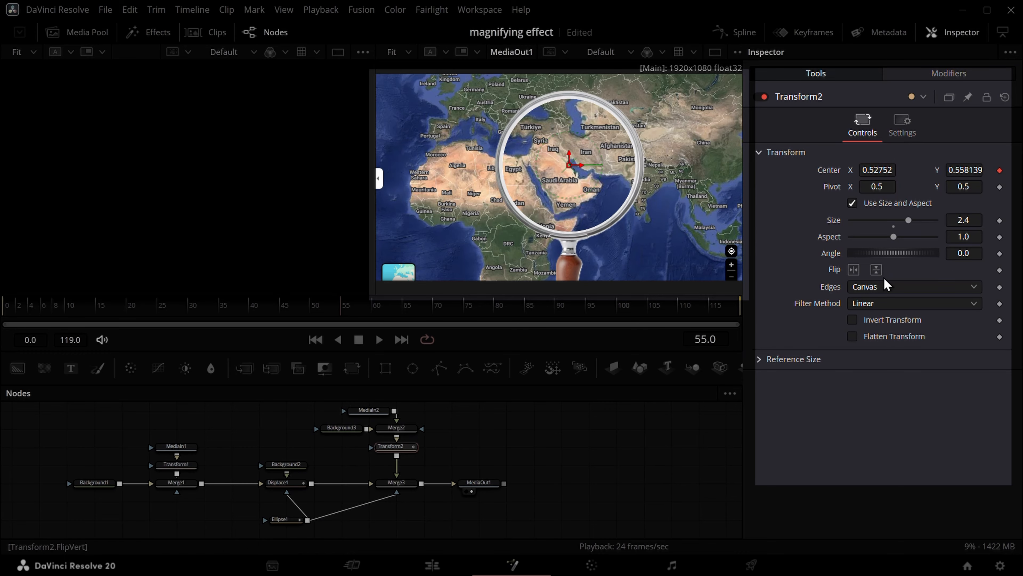
{"action": "mouse_move", "coordinate": [912, 222]}
{"action": "left_mouse_down"}
{"action": "mouse_move", "coordinate": [893, 222]}
{"action": "mouse_move", "coordinate": [928, 221]}
{"action": "mouse_move", "coordinate": [912, 221]}
{"action": "left_mouse_up"}
{"action": "right_click", "coordinate": [838, 225]}
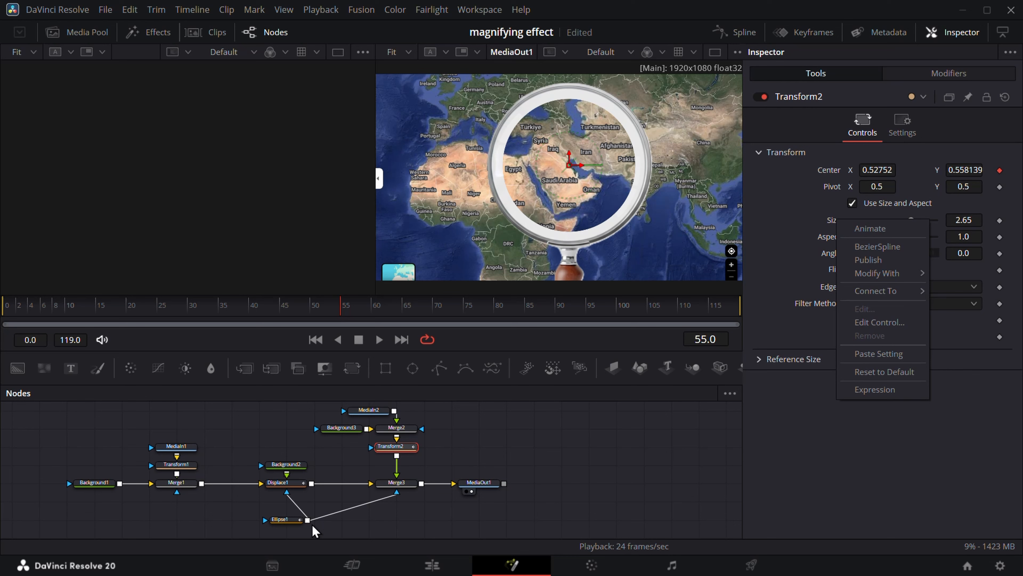
{"action": "left_click", "coordinate": [440, 520]}
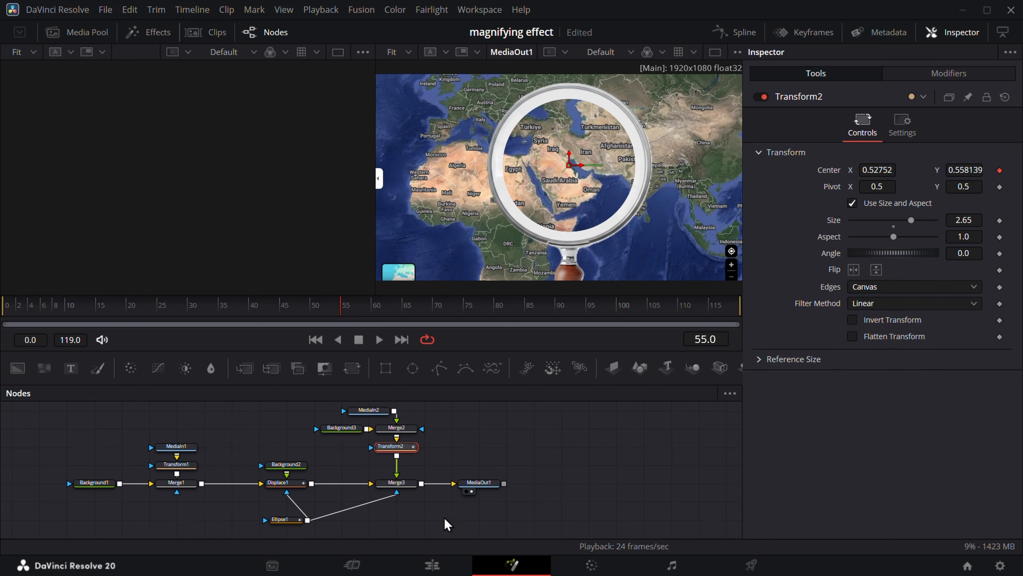
- Publish Ellipse1's width parameter
{"action": "left_click", "coordinate": [283, 520]}
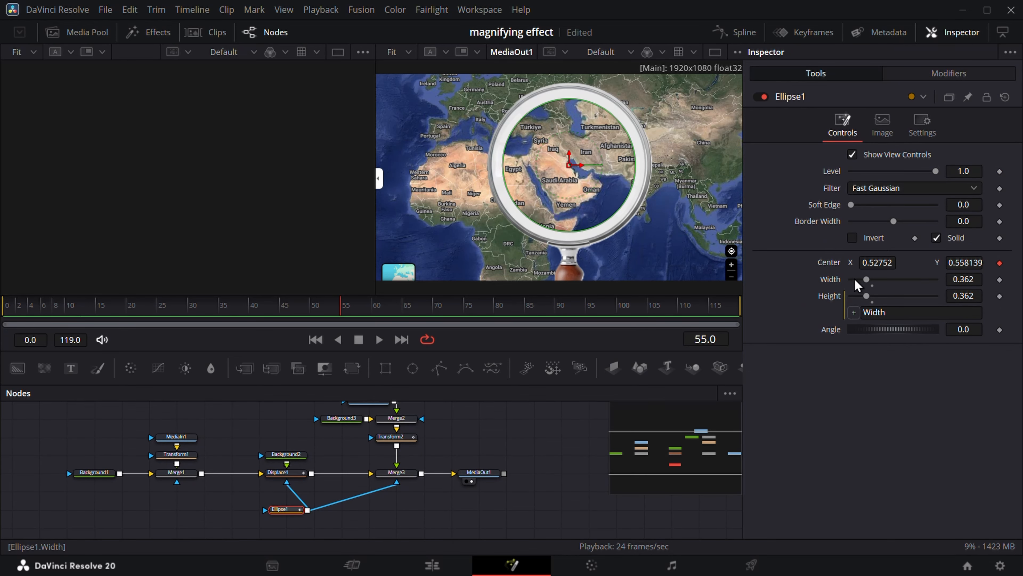
{"action": "right_click", "coordinate": [834, 285]}
{"action": "left_click", "coordinate": [877, 326]}
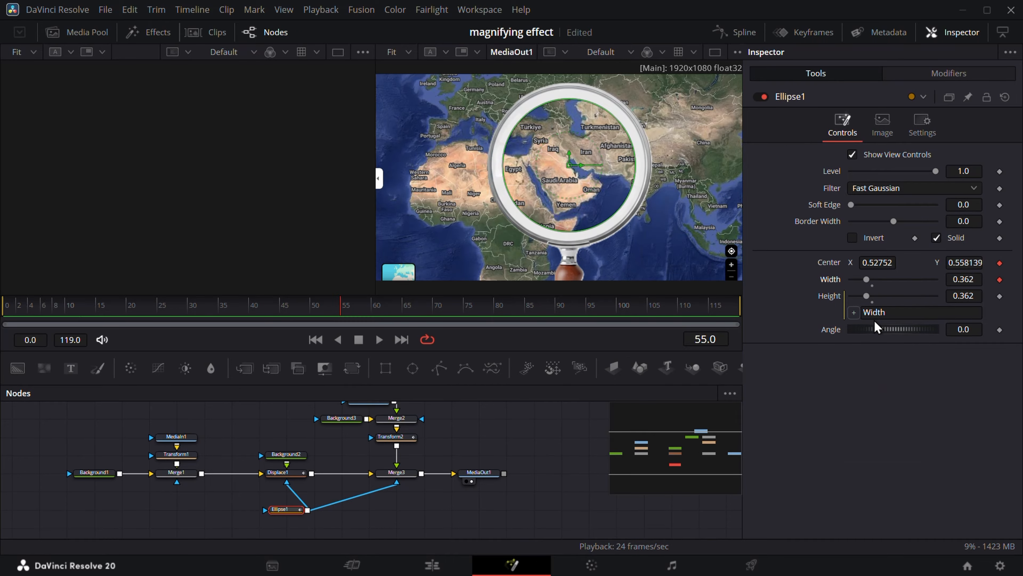
- Connect Transform2's size to Ellipse1's published width and reduce the shared value to 0.3
{"action": "left_click", "coordinate": [404, 440]}
{"action": "right_click", "coordinate": [836, 224]}
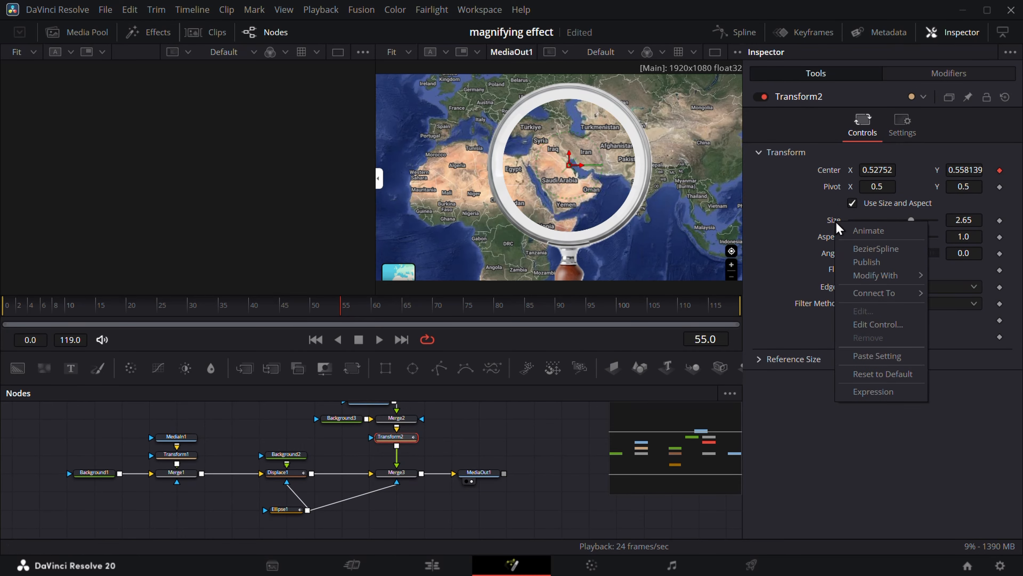
{"action": "mouse_move", "coordinate": [879, 293]}
{"action": "mouse_move", "coordinate": [958, 299]}
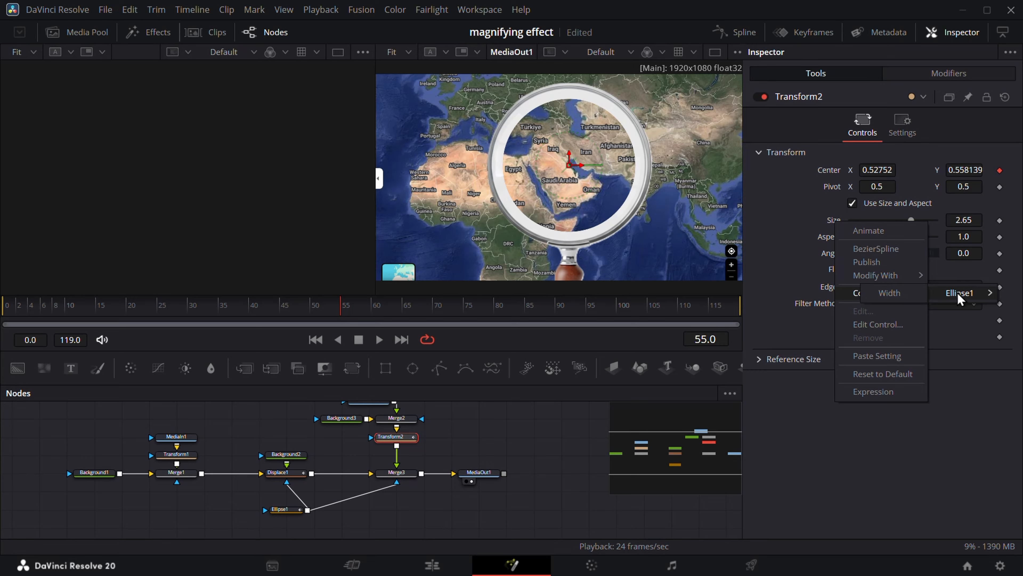
{"action": "left_click", "coordinate": [912, 293]}
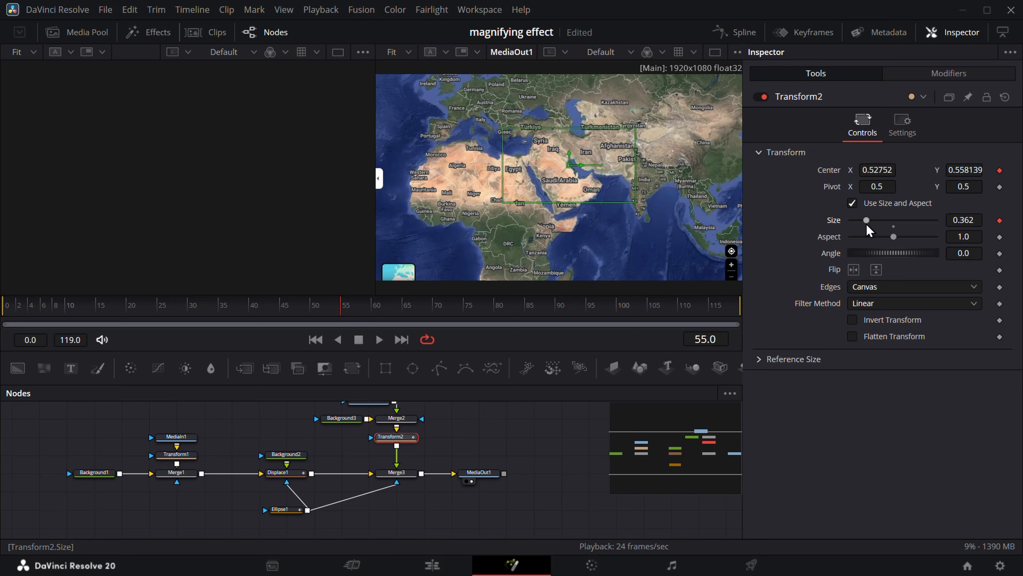
{"action": "mouse_move", "coordinate": [867, 225]}
{"action": "left_mouse_down"}
{"action": "mouse_move", "coordinate": [881, 223]}
{"action": "mouse_move", "coordinate": [864, 223]}
{"action": "left_mouse_up"}
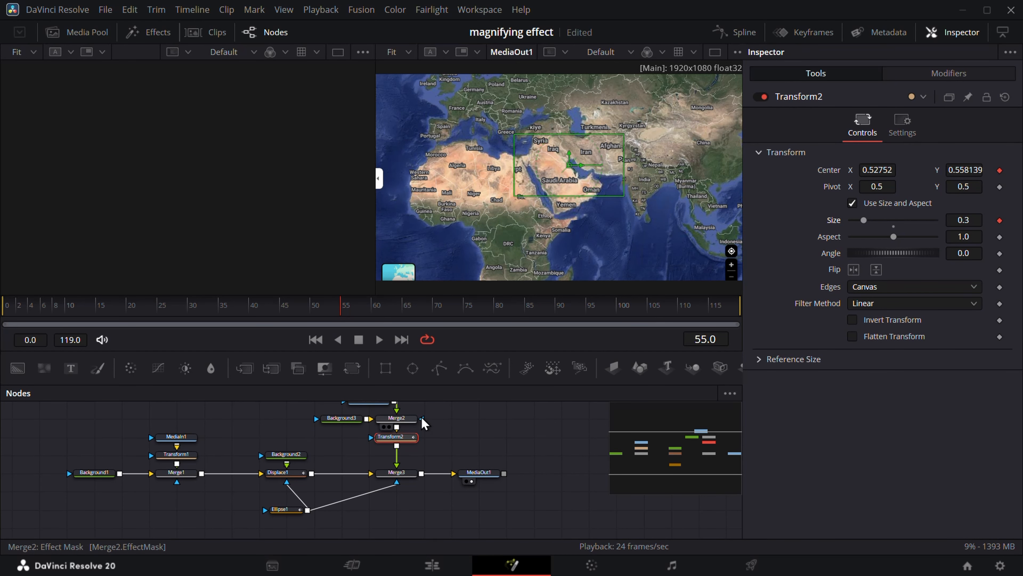
- Refit the glass image around the lens area by setting Merge2's size to 6.278 and center Y to -0.5
{"action": "left_click", "coordinate": [409, 419]}
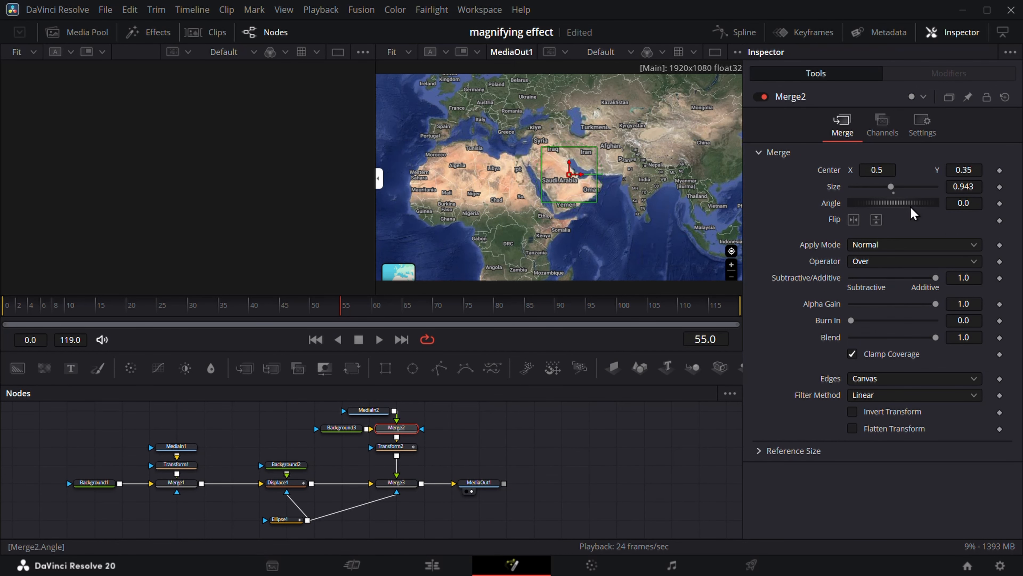
{"action": "left_click_drag", "start_coordinate": [893, 191], "coordinate": [939, 192]}
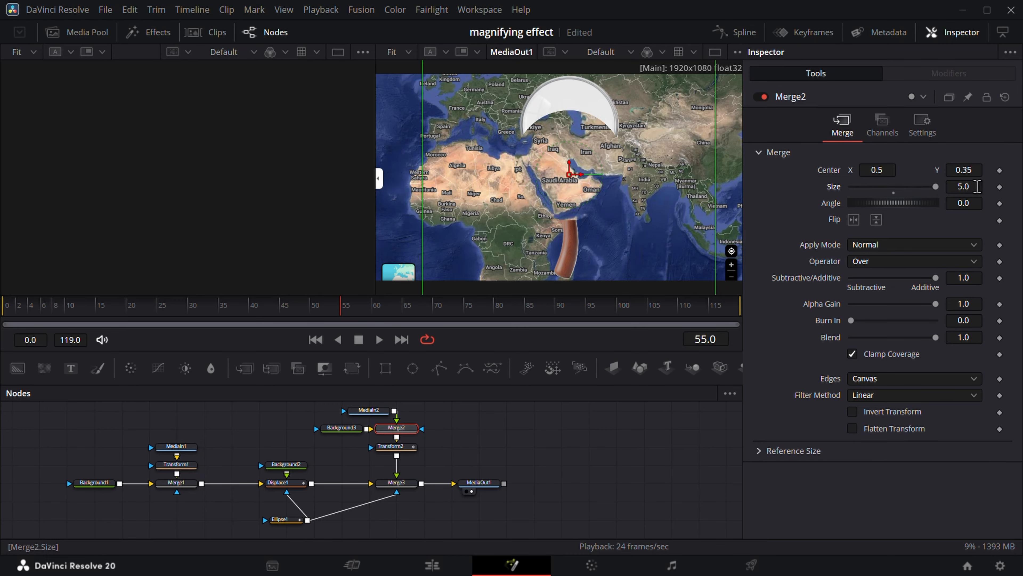
{"action": "left_click", "coordinate": [974, 184]}
{"action": "type", "text": "9"}
{"action": "key", "text": "Tab"}
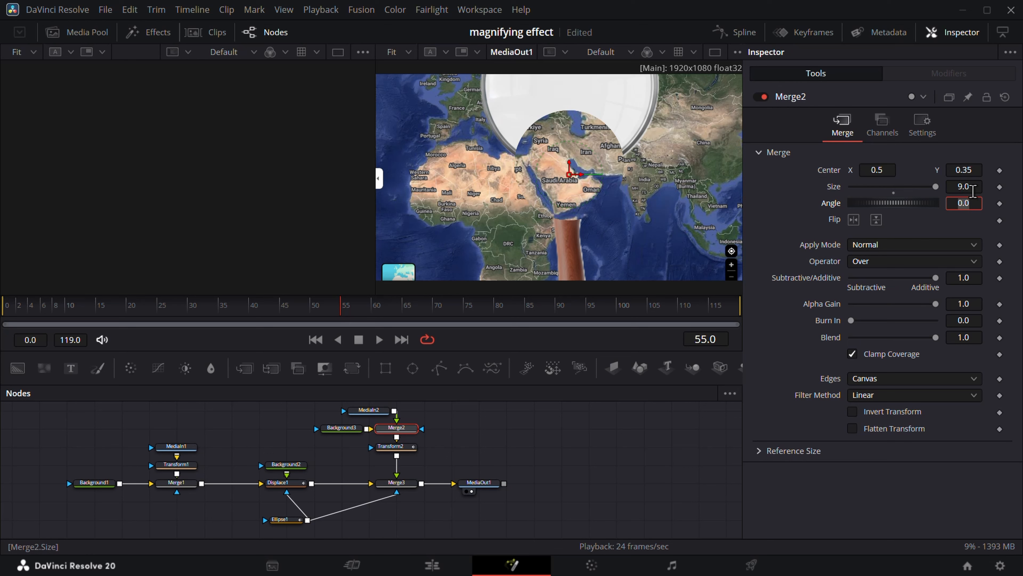
{"action": "left_click", "coordinate": [969, 187]}
{"action": "left_click_drag", "start_coordinate": [935, 186], "coordinate": [488, 168]}
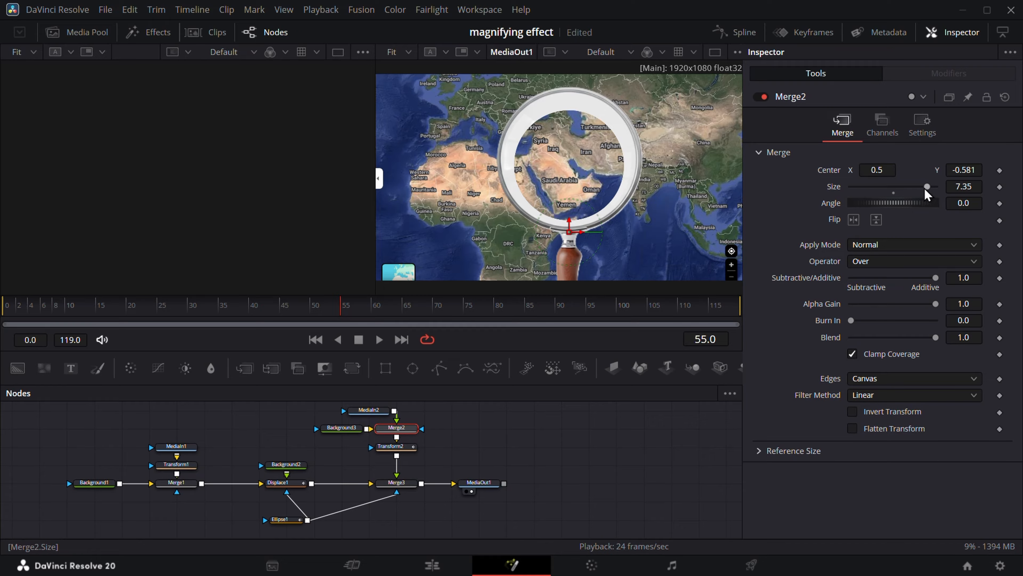
{"action": "left_click_drag", "start_coordinate": [926, 189], "coordinate": [947, 185]}
{"action": "left_click_drag", "start_coordinate": [962, 170], "coordinate": [938, 186]}
{"action": "left_click_drag", "start_coordinate": [964, 169], "coordinate": [937, 170]}
- Test the linked glass and lens by setting Transform2's size to 0.23 and center X to 0.40752
{"action": "left_click", "coordinate": [397, 449]}
{"action": "left_click_drag", "start_coordinate": [871, 222], "coordinate": [863, 221]}
{"action": "mouse_move", "coordinate": [877, 170]}
{"action": "left_mouse_down"}
{"action": "mouse_move", "coordinate": [733, 170]}
{"action": "mouse_move", "coordinate": [945, 169]}
{"action": "mouse_move", "coordinate": [822, 170]}
{"action": "mouse_move", "coordinate": [881, 170]}
{"action": "left_mouse_up"}
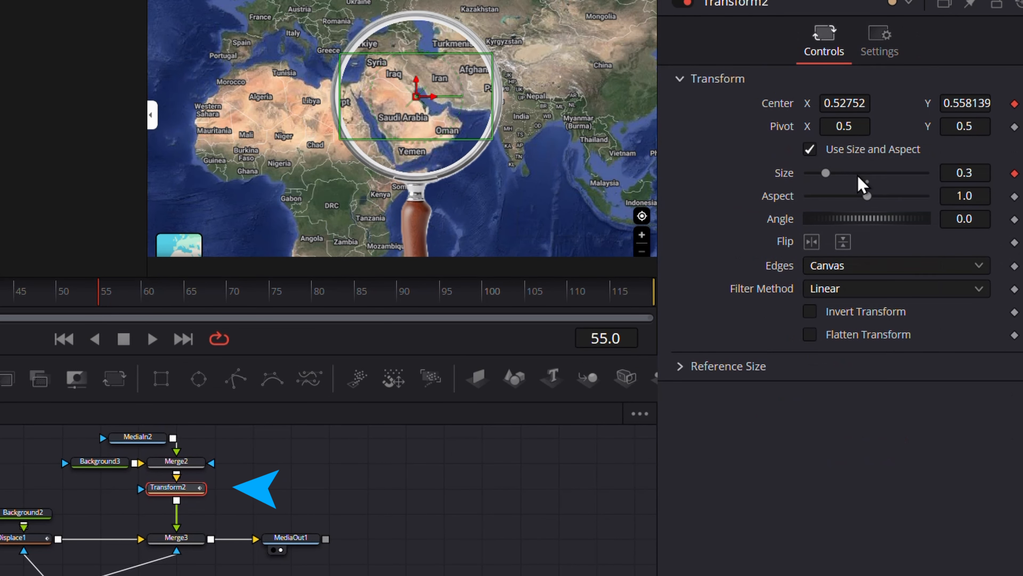
{"action": "left_click_drag", "start_coordinate": [858, 178], "coordinate": [821, 173]}
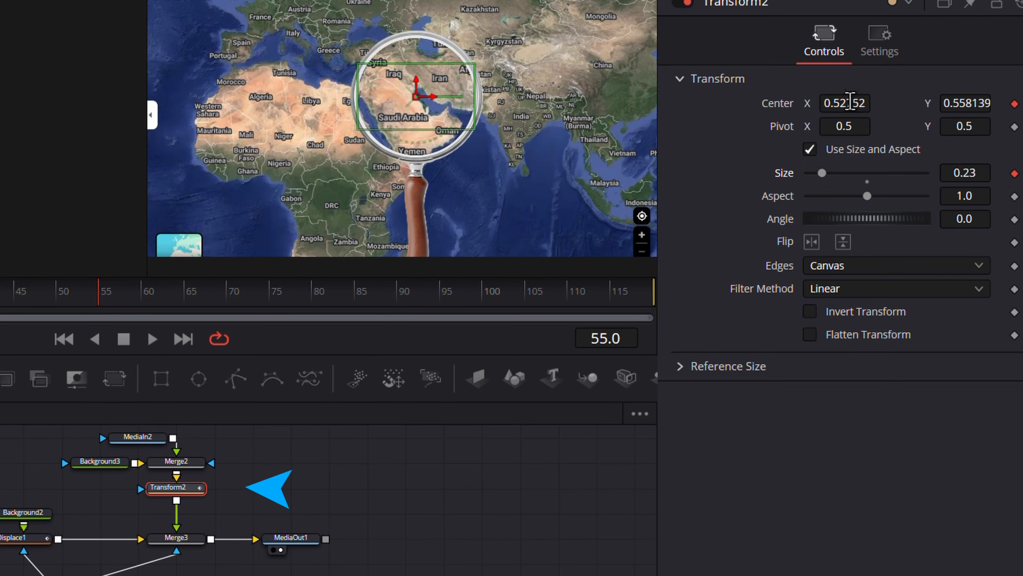
{"action": "mouse_move", "coordinate": [844, 103]}
{"action": "left_mouse_down"}
{"action": "mouse_move", "coordinate": [935, 103]}
{"action": "mouse_move", "coordinate": [777, 102]}
{"action": "mouse_move", "coordinate": [850, 103]}
{"action": "left_mouse_up"}
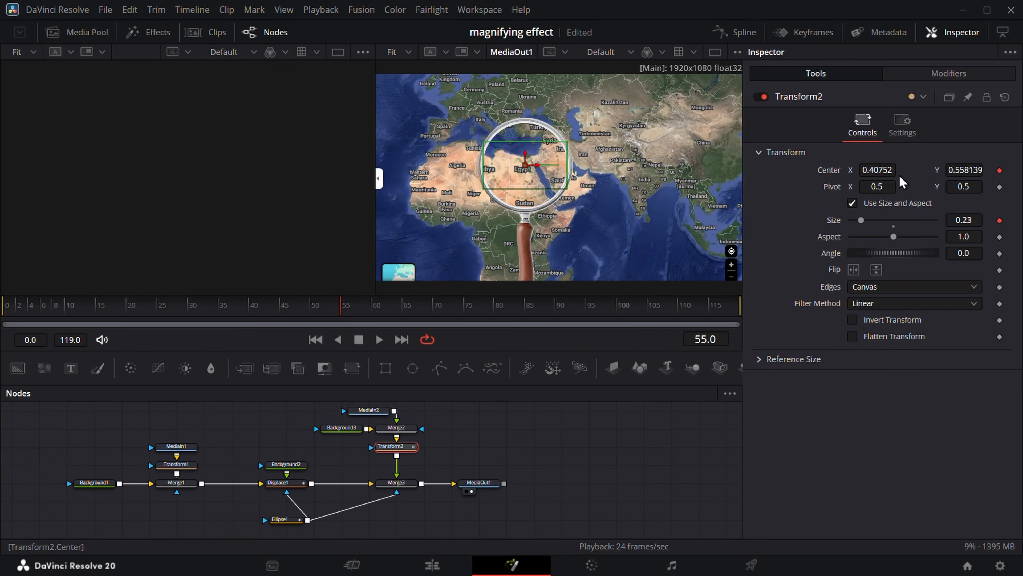
- Tighten the glass rim around the magnified area by setting Merge2's size to 5.885 and center Y to -0.444
{"action": "left_click", "coordinate": [401, 430]}
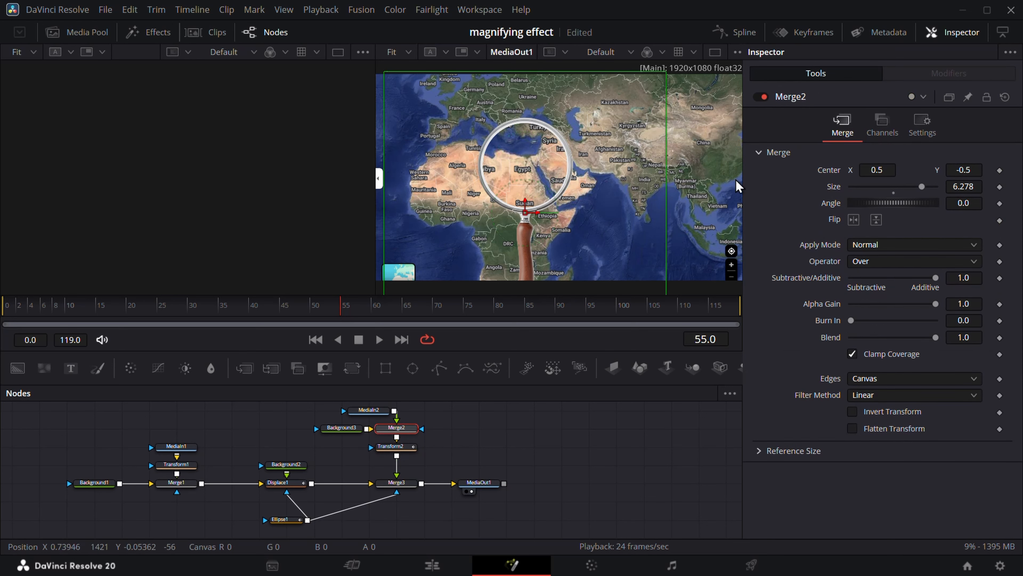
{"action": "scroll", "coordinate": [524, 153], "scroll_direction": "up", "scroll_amount": 3}
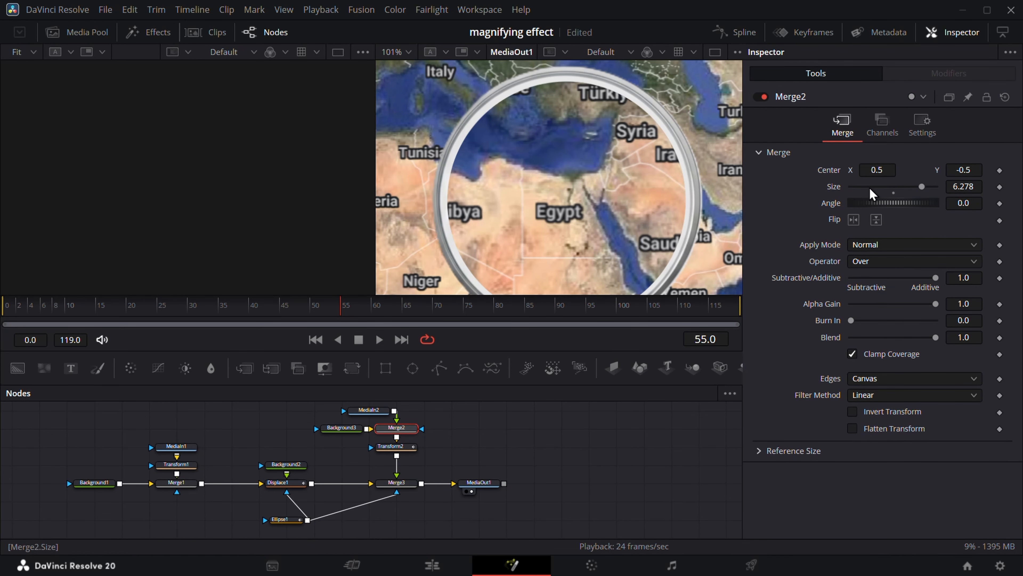
{"action": "scroll", "coordinate": [588, 153], "scroll_direction": "down", "scroll_amount": 4}
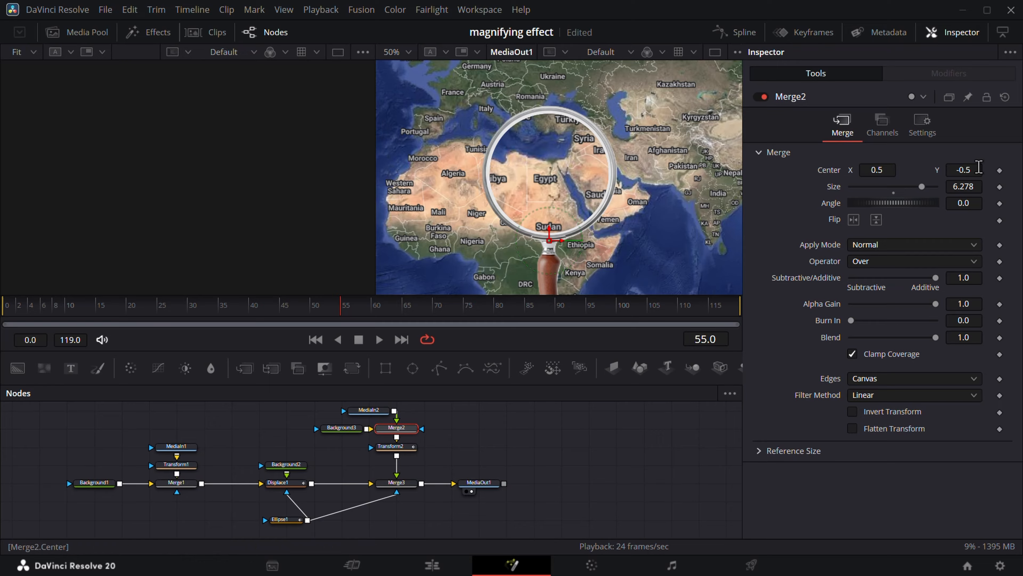
{"action": "left_click_drag", "start_coordinate": [968, 167], "coordinate": [959, 187]}
{"action": "mouse_move", "coordinate": [968, 170]}
{"action": "left_mouse_down"}
{"action": "mouse_move", "coordinate": [964, 189]}
{"action": "mouse_move", "coordinate": [978, 170]}
{"action": "mouse_move", "coordinate": [965, 189]}
{"action": "mouse_move", "coordinate": [967, 169]}
{"action": "mouse_move", "coordinate": [974, 183]}
{"action": "left_mouse_up"}
{"action": "scroll", "coordinate": [554, 166], "scroll_direction": "up", "scroll_amount": 4}
{"action": "scroll", "coordinate": [691, 204], "scroll_direction": "down", "scroll_amount": 2}
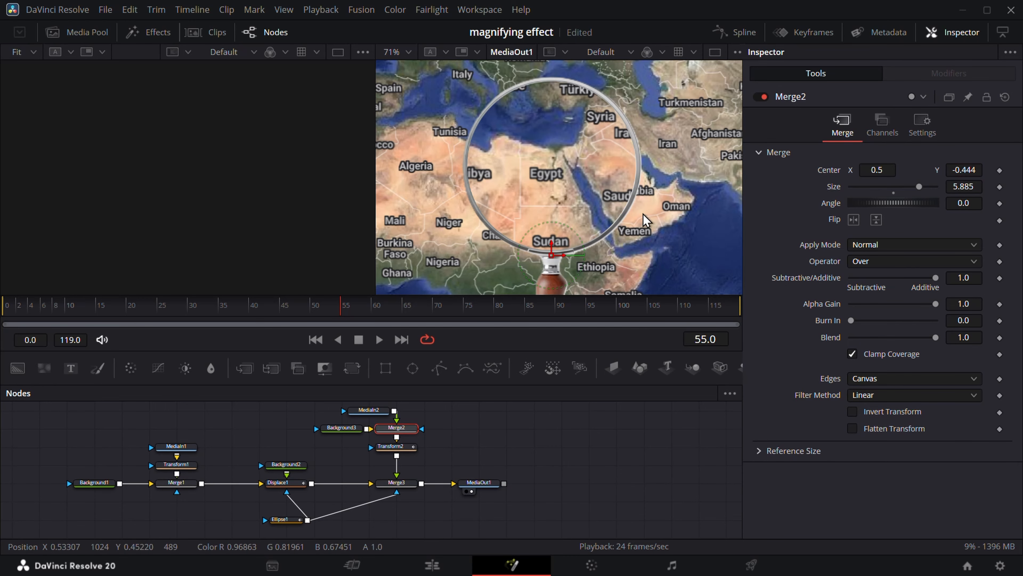
- Soften the edge of the Ellipse1 mask slightly with a soft edge of 0.0016
{"action": "left_click", "coordinate": [284, 520]}
{"action": "scroll", "coordinate": [284, 524], "scroll_direction": "down", "scroll_amount": 1}
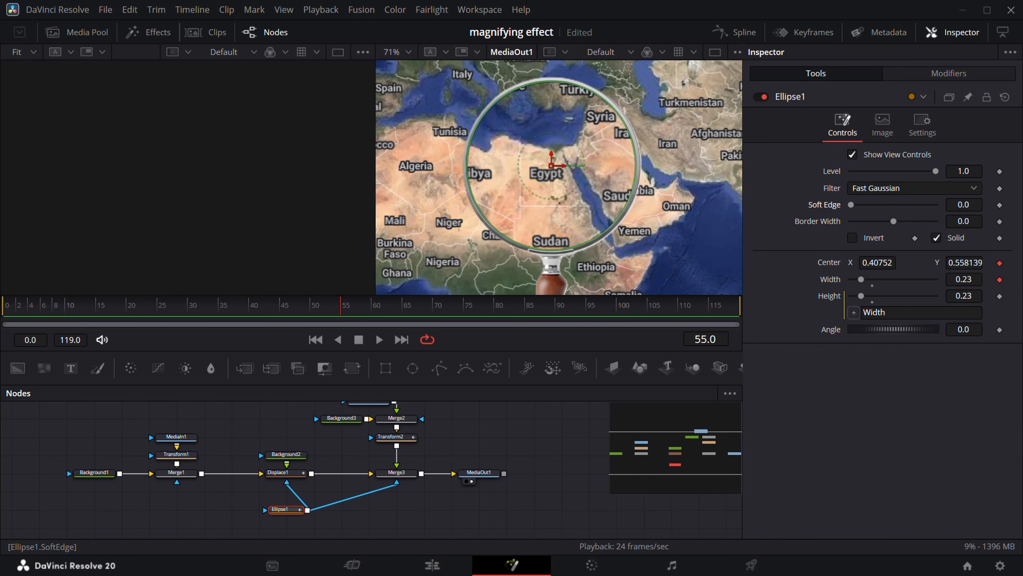
{"action": "left_click_drag", "start_coordinate": [851, 205], "coordinate": [886, 205]}
{"action": "key", "text": "ctrl+z"}
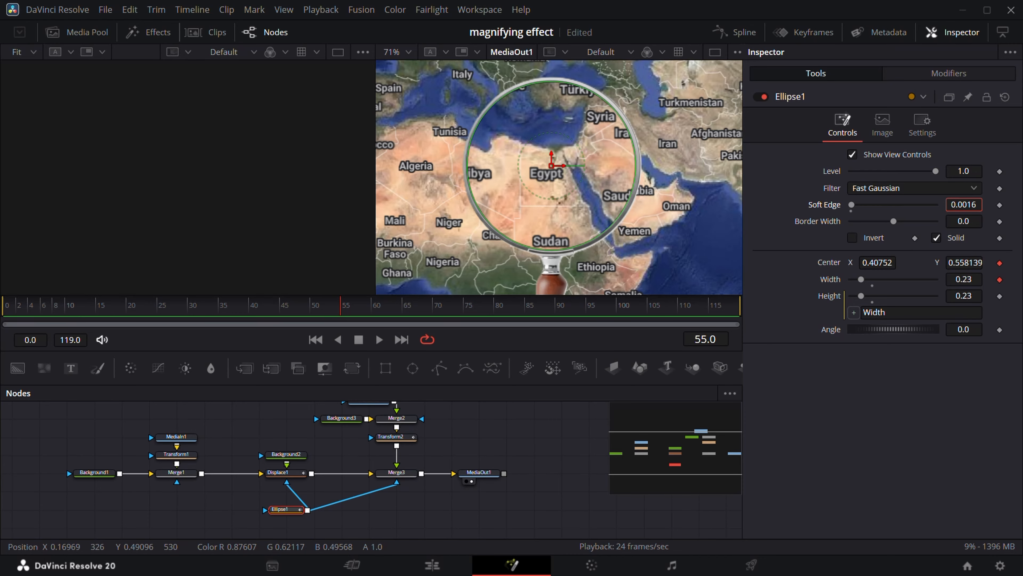
{"action": "left_click", "coordinate": [542, 443]}
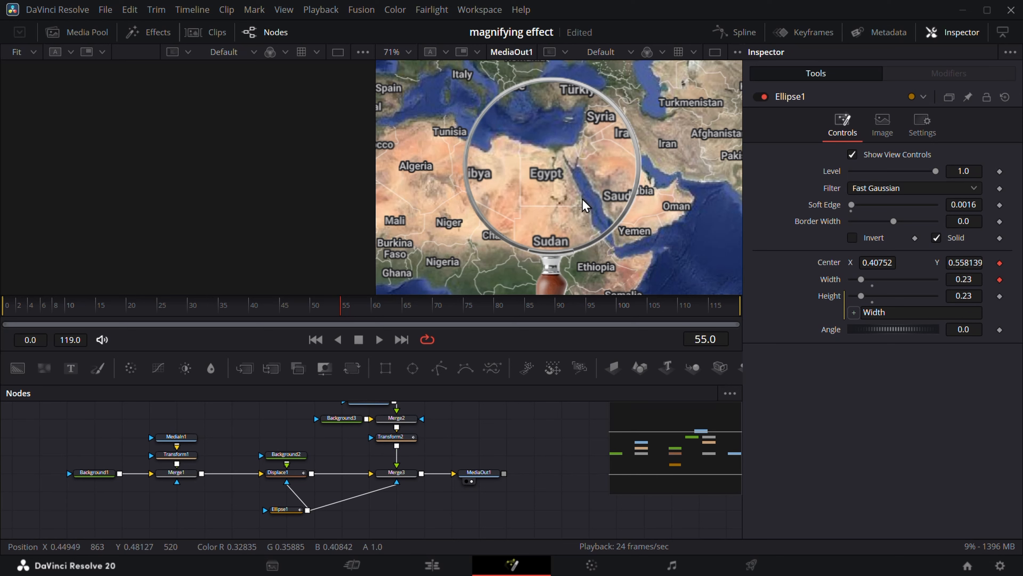
- Fit the image in the viewer and set Transform2's linked size to 0.38 and center X to 0.47552
{"action": "left_click", "coordinate": [394, 52]}
{"action": "left_click", "coordinate": [393, 65]}
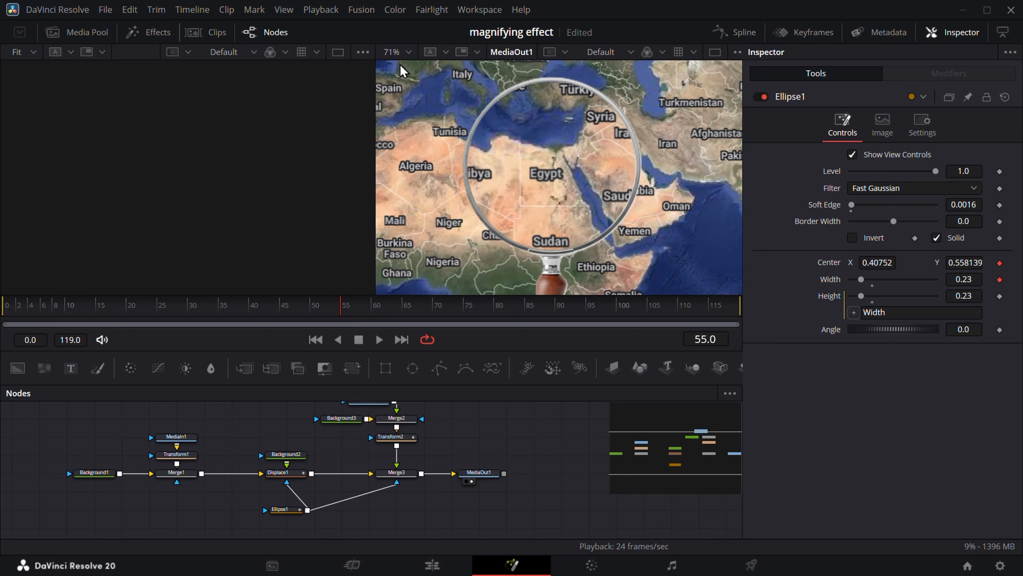
{"action": "left_click", "coordinate": [399, 437]}
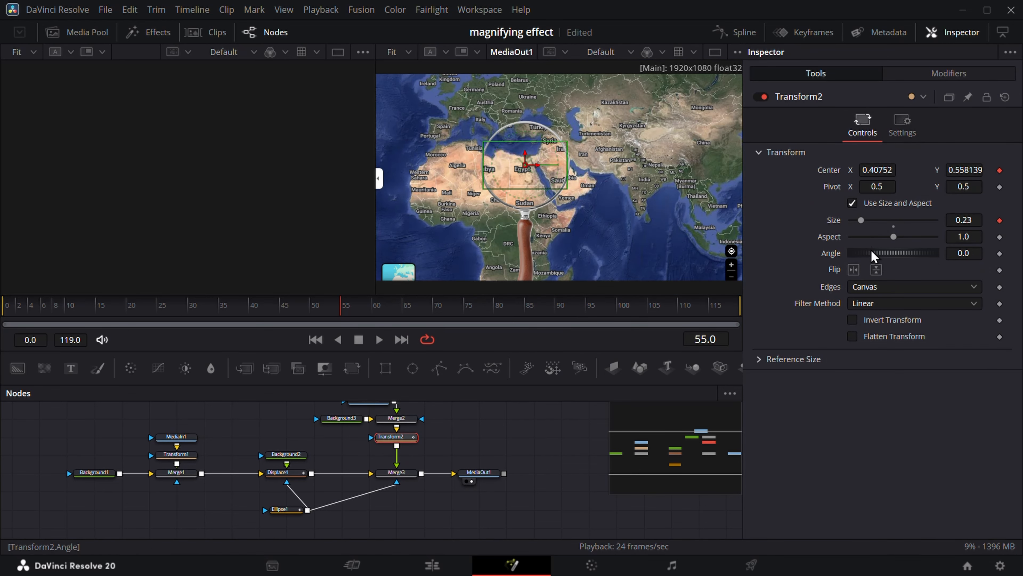
{"action": "left_click_drag", "start_coordinate": [858, 219], "coordinate": [865, 219]}
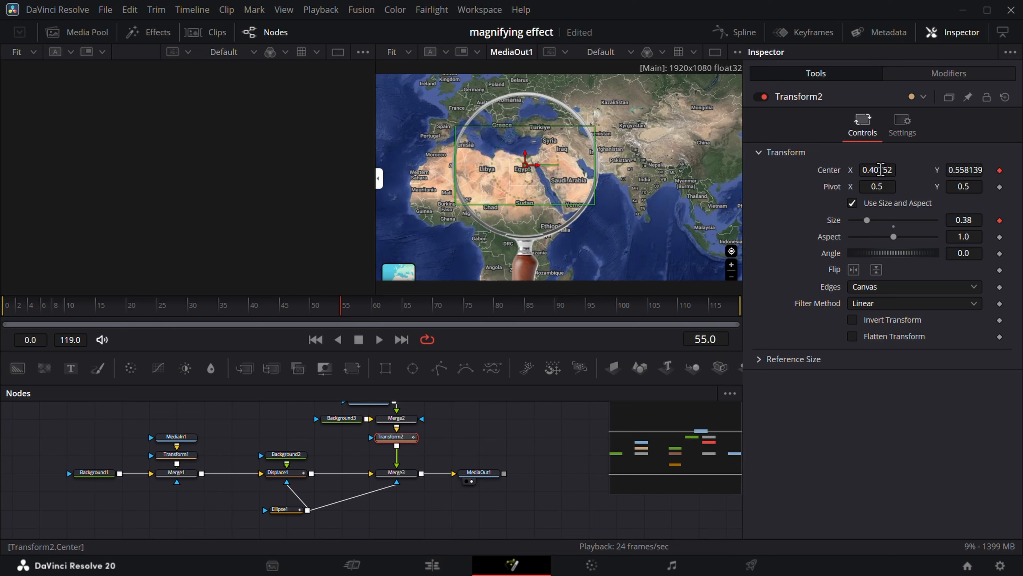
{"action": "mouse_move", "coordinate": [885, 169]}
{"action": "left_mouse_down"}
{"action": "mouse_move", "coordinate": [925, 169]}
{"action": "mouse_move", "coordinate": [901, 169]}
{"action": "left_mouse_up"}
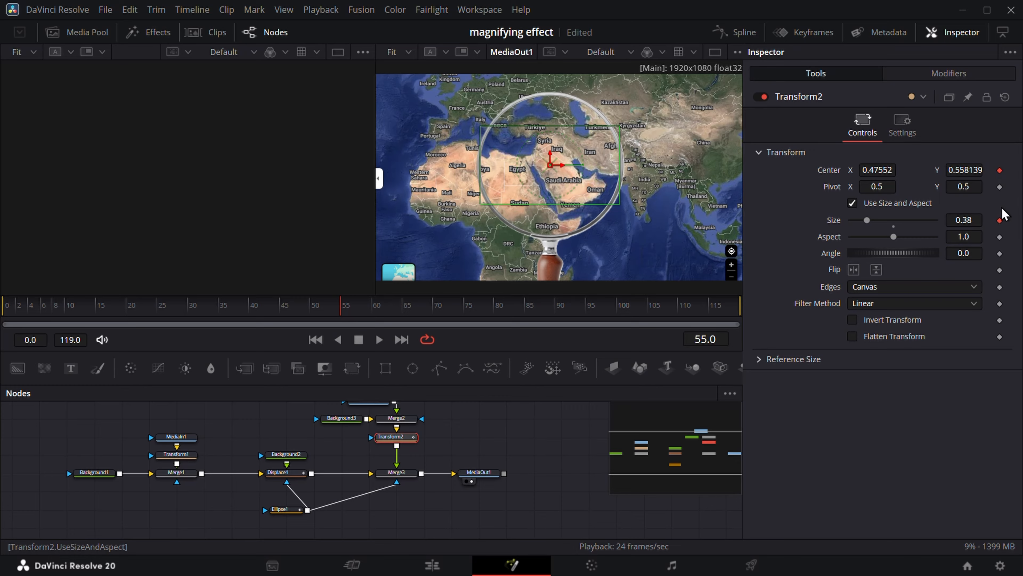
- Adjust the published Ellipse1 modifiers, setting the center X to 0.43952 and the width to 0.228
{"action": "left_click", "coordinate": [944, 79]}
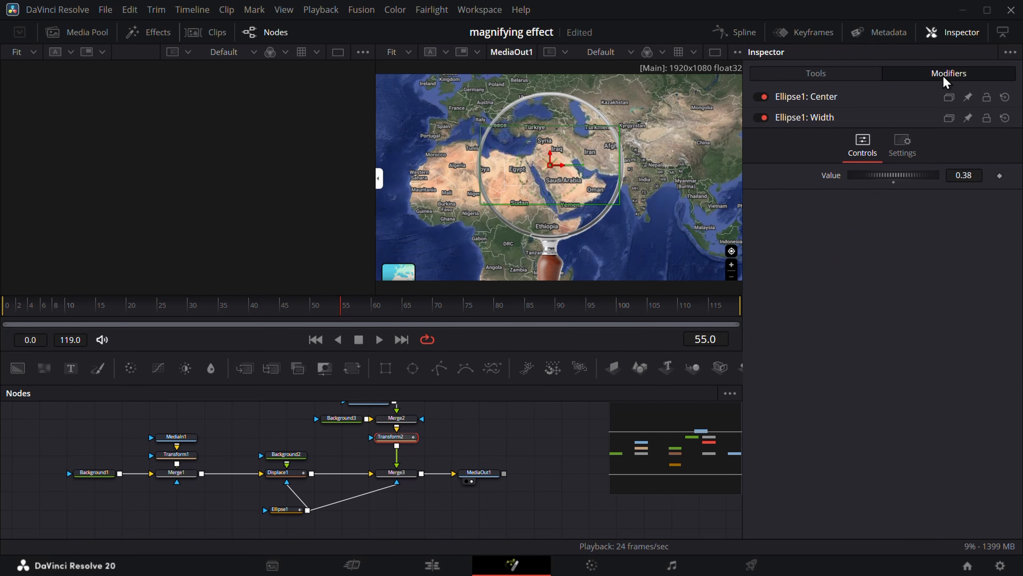
{"action": "left_click", "coordinate": [817, 99]}
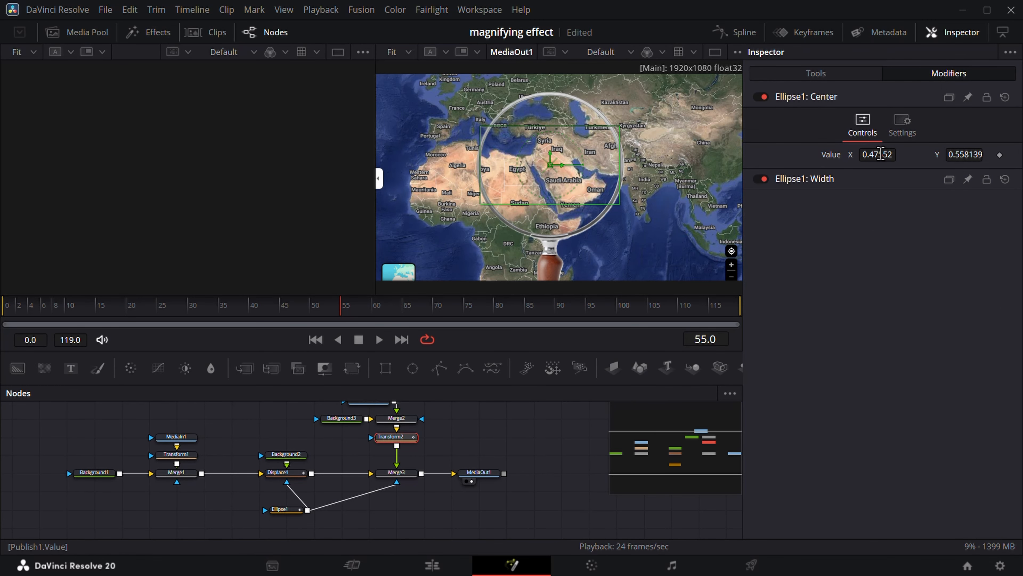
{"action": "left_click_drag", "start_coordinate": [885, 158], "coordinate": [881, 178]}
{"action": "left_click", "coordinate": [814, 179]}
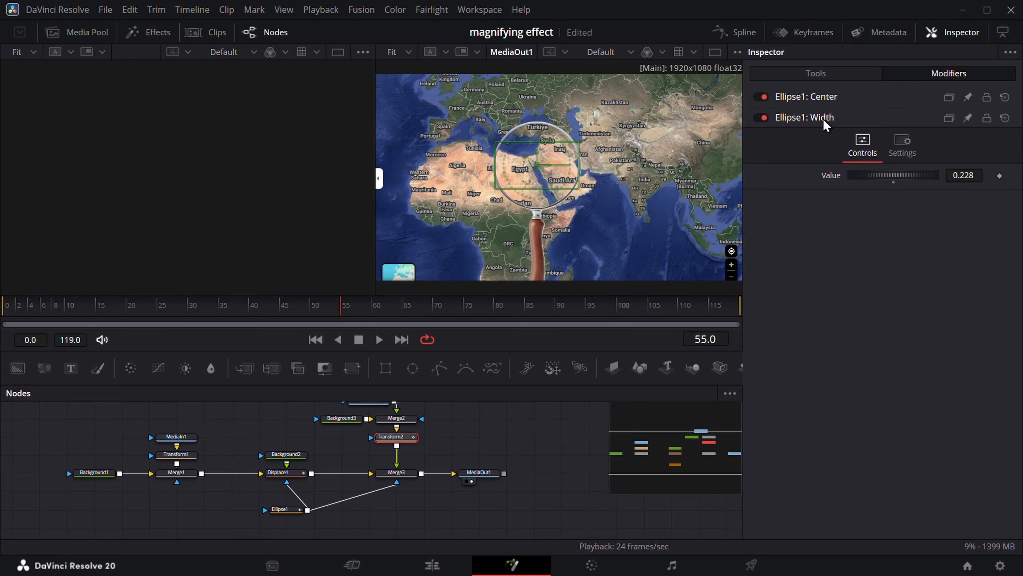
{"action": "left_click", "coordinate": [824, 121]}
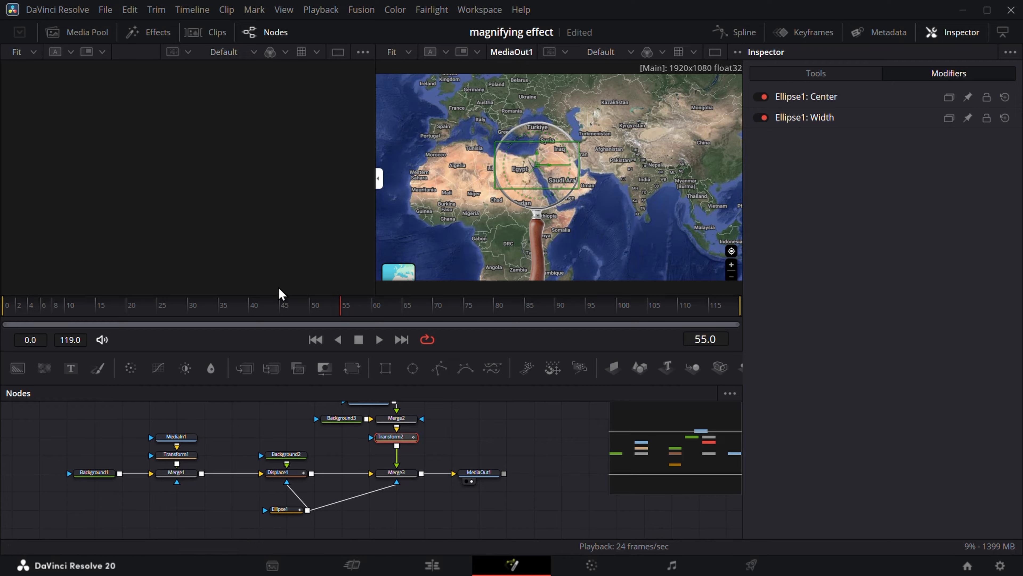
- Keyframe Ellipse1's published center at frame 0 below the map, and bring its Y to 0.50814 at frame 15
{"action": "left_click_drag", "start_coordinate": [331, 314], "coordinate": [2, 300]}
{"action": "left_click", "coordinate": [821, 99]}
{"action": "left_click", "coordinate": [998, 156]}
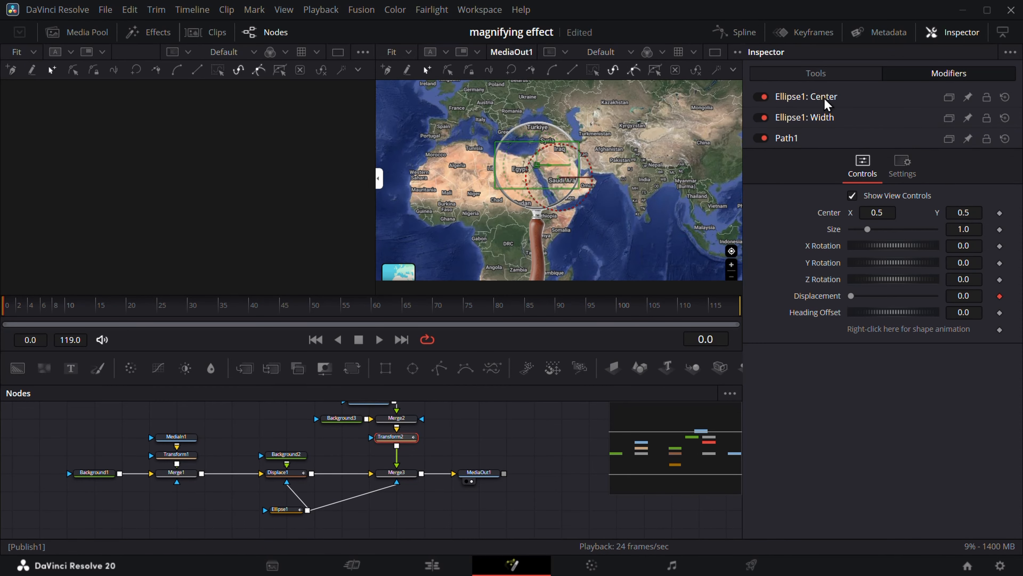
{"action": "left_click", "coordinate": [824, 104]}
{"action": "left_click_drag", "start_coordinate": [8, 311], "coordinate": [101, 314]}
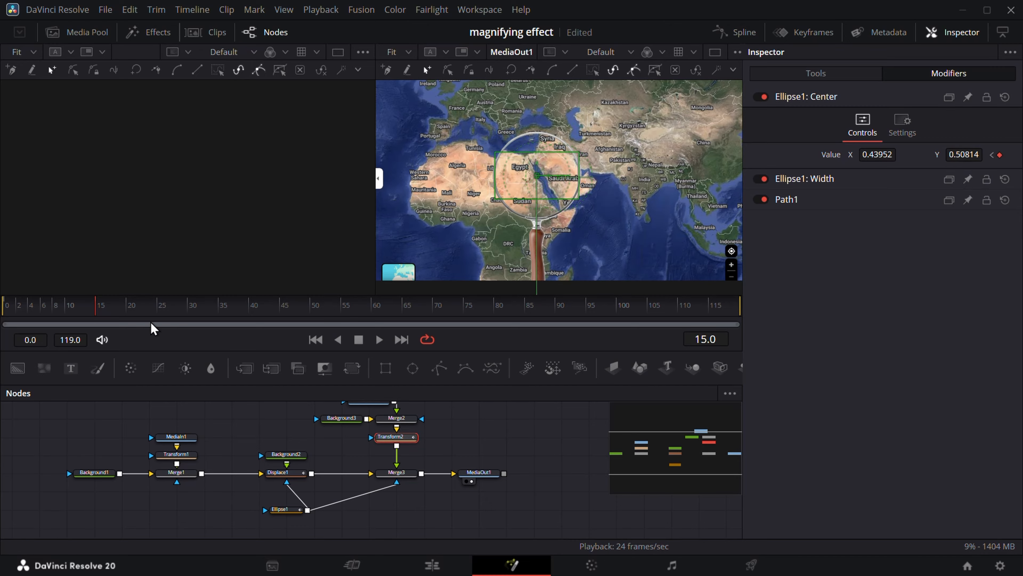
- Add center keyframes moving the glass over Morocco, southern Europe, Kyrgyzstan, the Arabian Sea and Iran, and scrub through the motion
{"action": "left_click_drag", "start_coordinate": [877, 154], "coordinate": [731, 155]}
{"action": "left_click_drag", "start_coordinate": [964, 154], "coordinate": [1011, 155]}
{"action": "left_click", "coordinate": [434, 311]}
{"action": "left_click_drag", "start_coordinate": [436, 158], "coordinate": [632, 133]}
{"action": "left_click", "coordinate": [562, 309]}
{"action": "left_click", "coordinate": [691, 310]}
{"action": "left_click_drag", "start_coordinate": [599, 205], "coordinate": [583, 153]}
{"action": "left_click", "coordinate": [525, 435]}
{"action": "left_click_drag", "start_coordinate": [363, 305], "coordinate": [225, 308]}
- Smooth the motion path's points over the Arabian Sea, Kyrgyzstan and southern Europe
{"action": "left_click", "coordinate": [406, 439]}
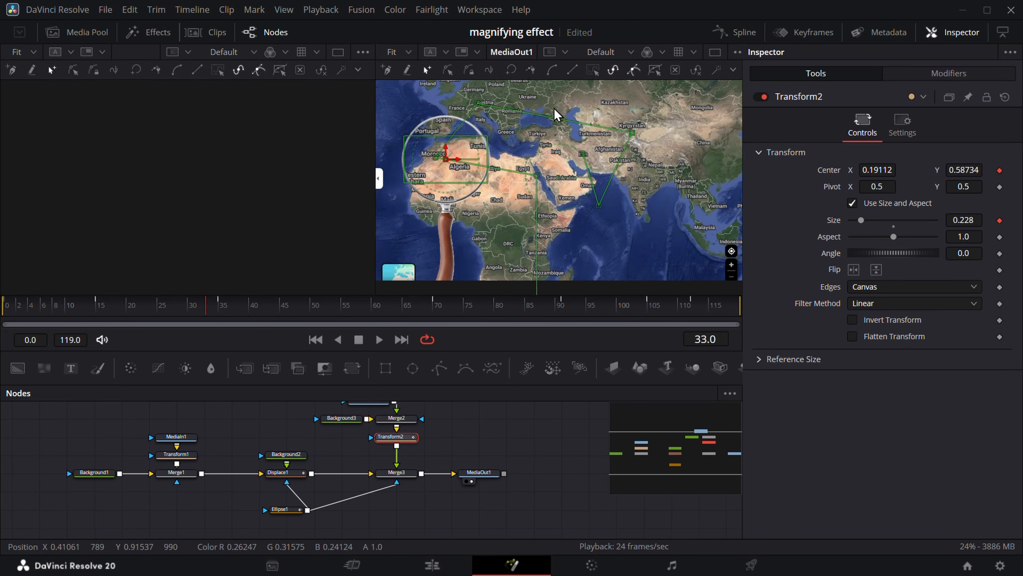
{"action": "left_click", "coordinate": [601, 207]}
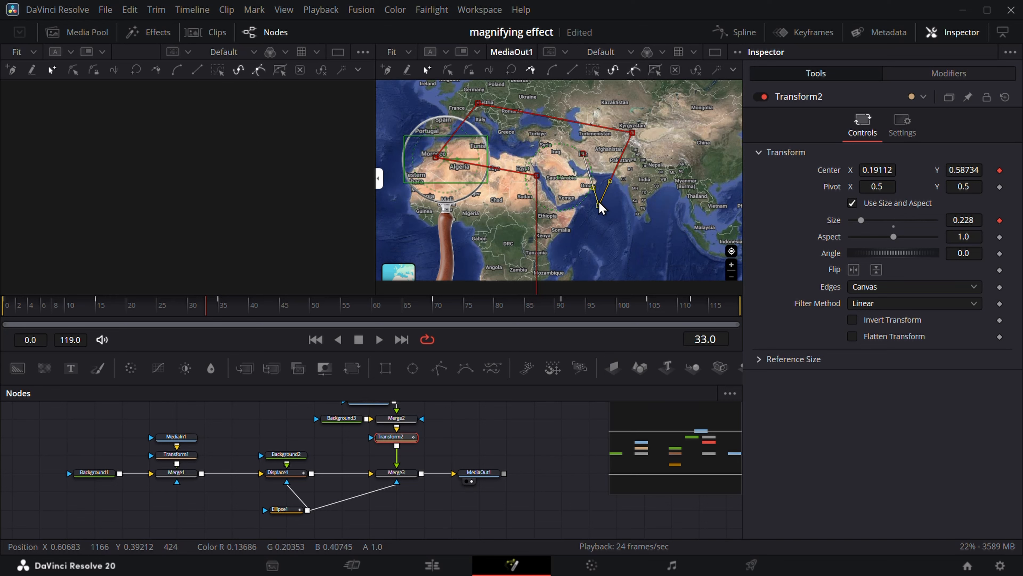
{"action": "left_click", "coordinate": [551, 70]}
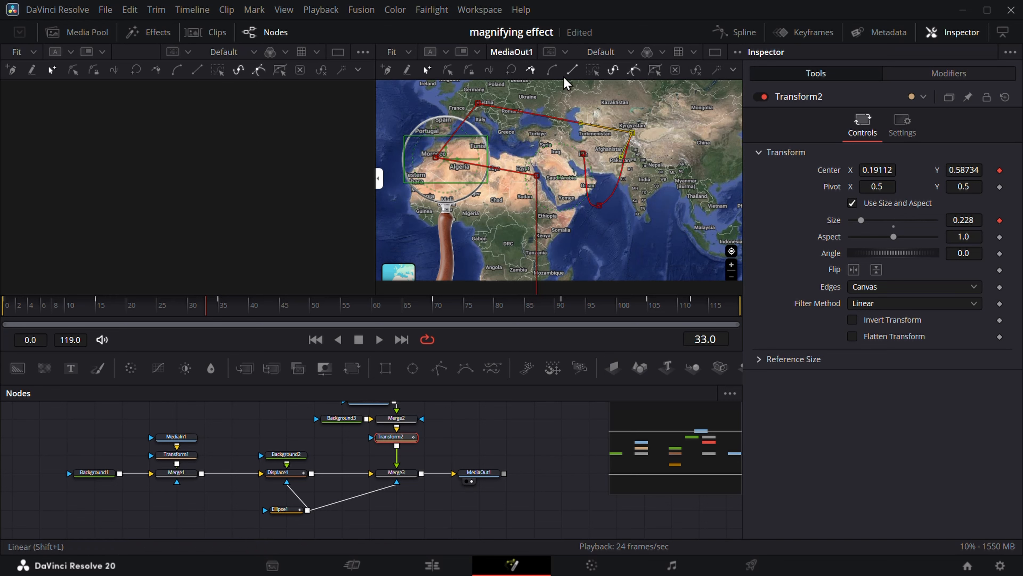
{"action": "left_click", "coordinate": [551, 73]}
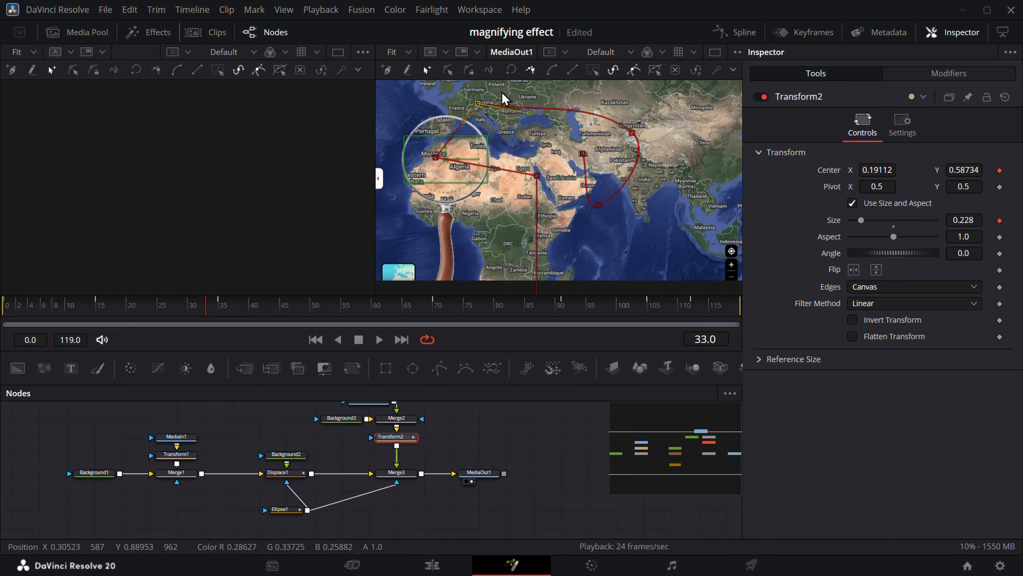
{"action": "left_click", "coordinate": [552, 72]}
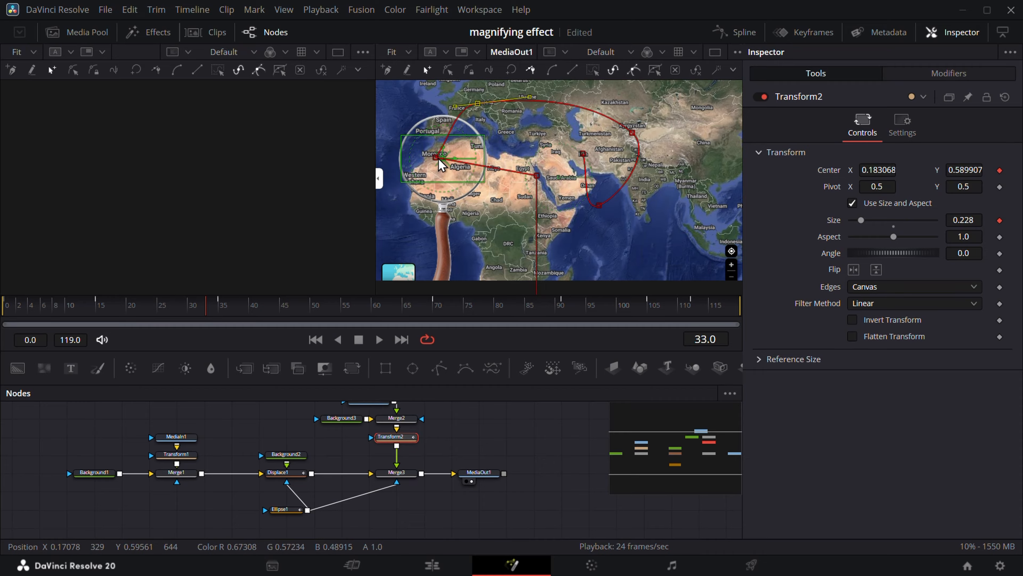
- Smooth the path's Morocco and Egypt points, and reposition the Egypt point toward Sudan and the last points farther southeast
{"action": "left_click", "coordinate": [438, 158]}
{"action": "left_click", "coordinate": [552, 70]}
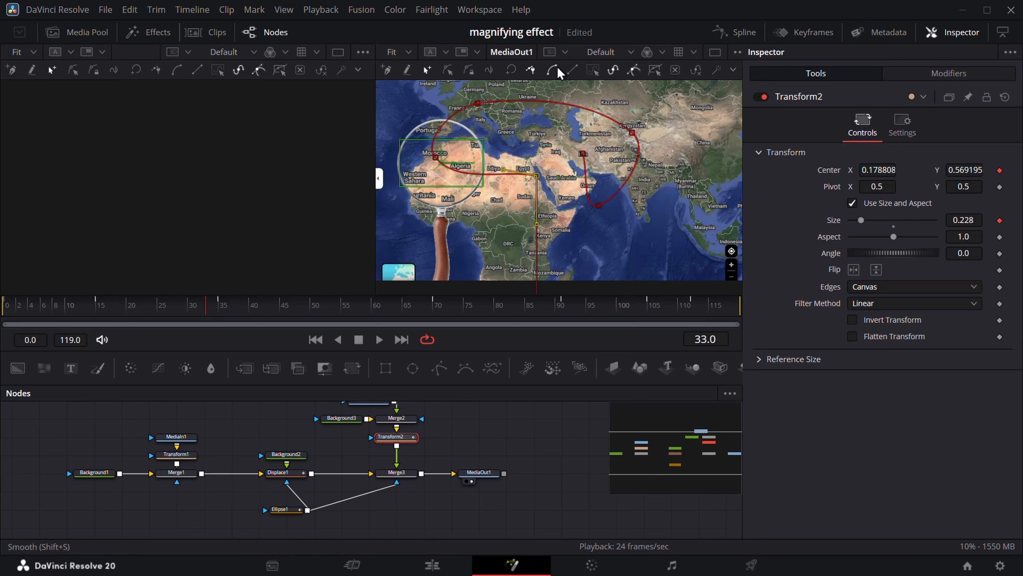
{"action": "left_click", "coordinate": [552, 70]}
{"action": "left_click_drag", "start_coordinate": [537, 176], "coordinate": [526, 192]}
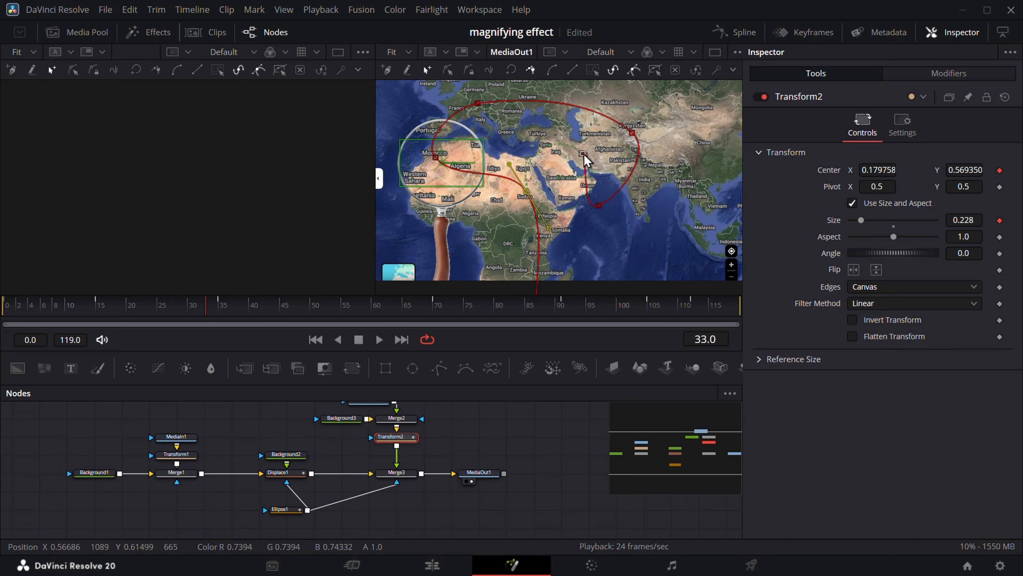
{"action": "left_click_drag", "start_coordinate": [583, 153], "coordinate": [627, 219]}
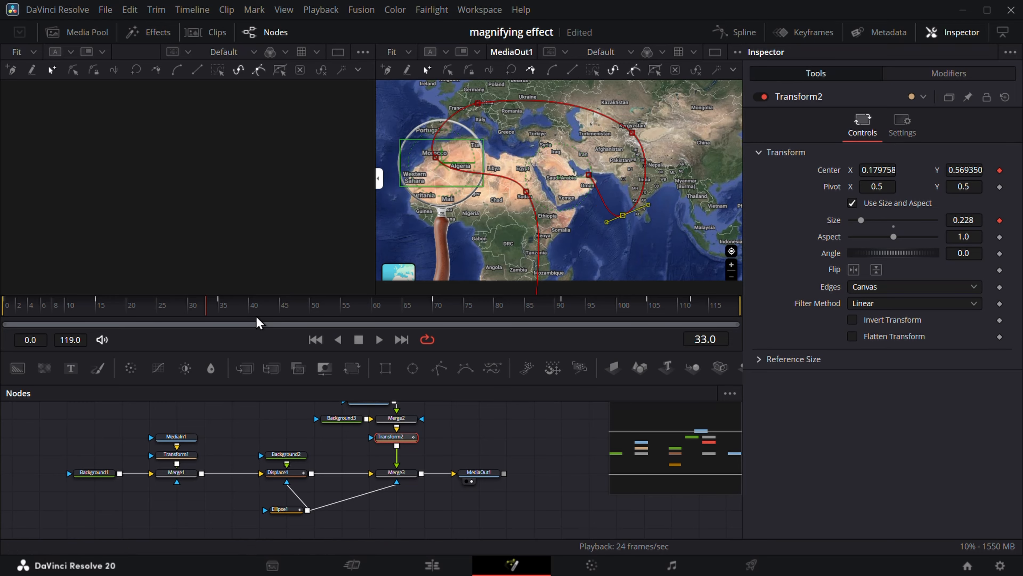
- Scrub and play back the magnifying glass animation with the motion path hidden
{"action": "left_click_drag", "start_coordinate": [256, 307], "coordinate": [321, 304]}
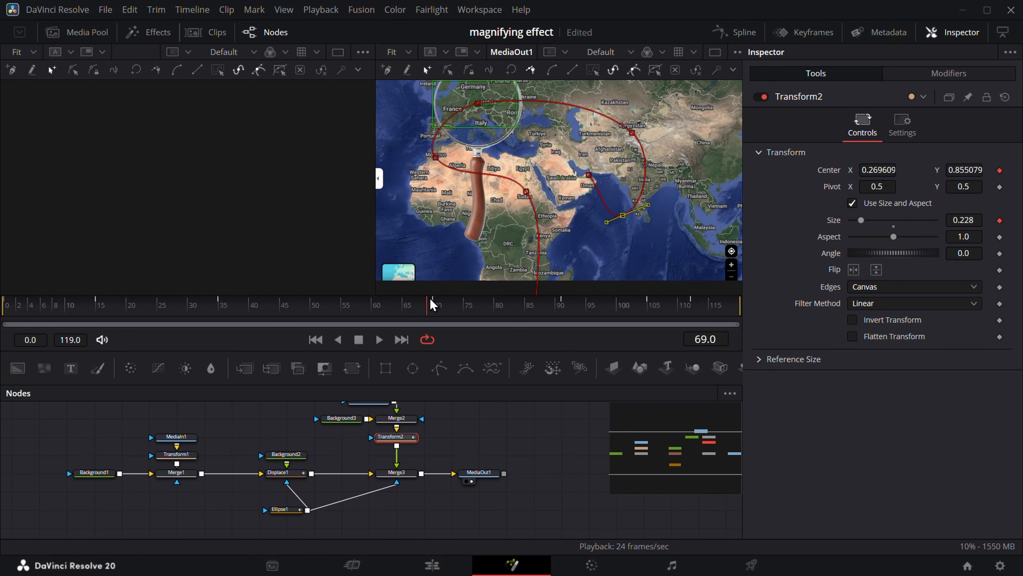
{"action": "left_click", "coordinate": [484, 435]}
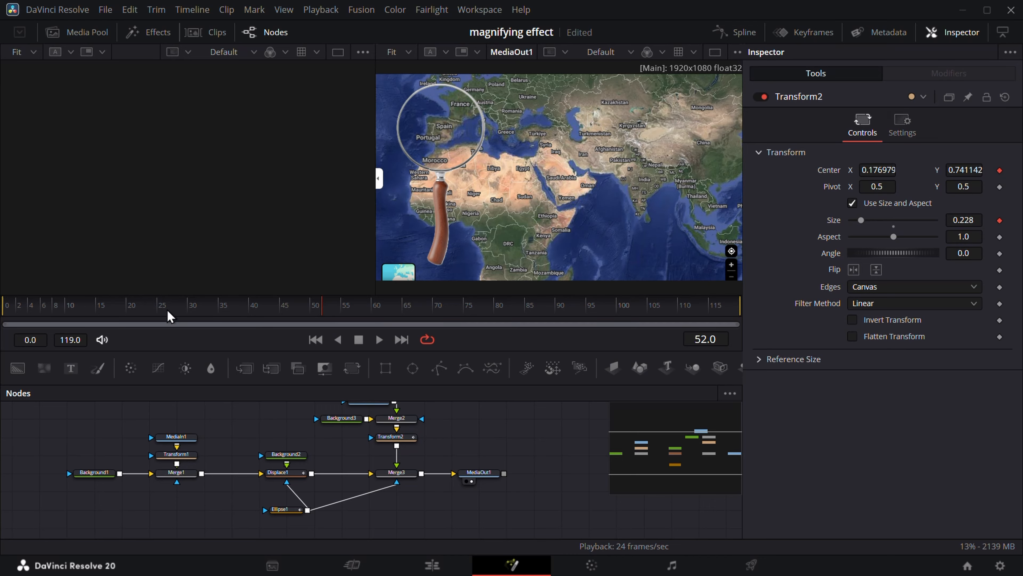
{"action": "key", "text": "space"}
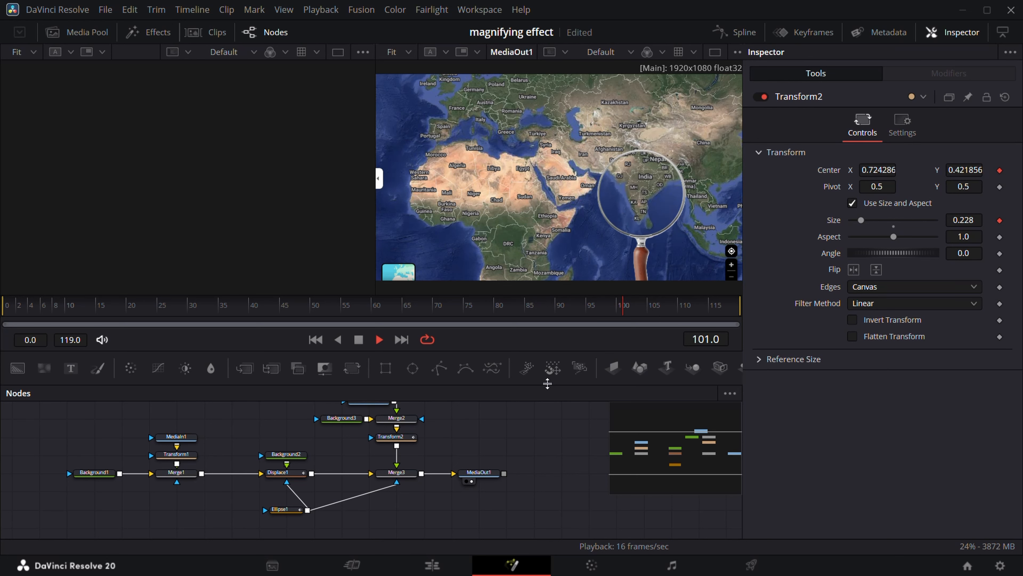
- Stop playback, increase the Displace1 node's Offset to 0.5, and scrub through the animation to check the magnification
{"action": "key", "text": "space"}
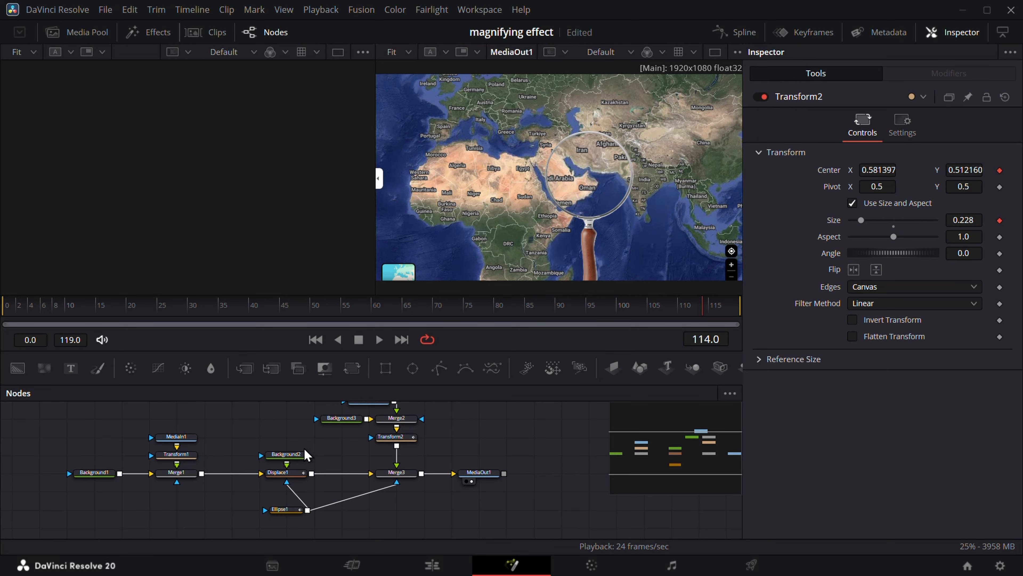
{"action": "left_click", "coordinate": [261, 471]}
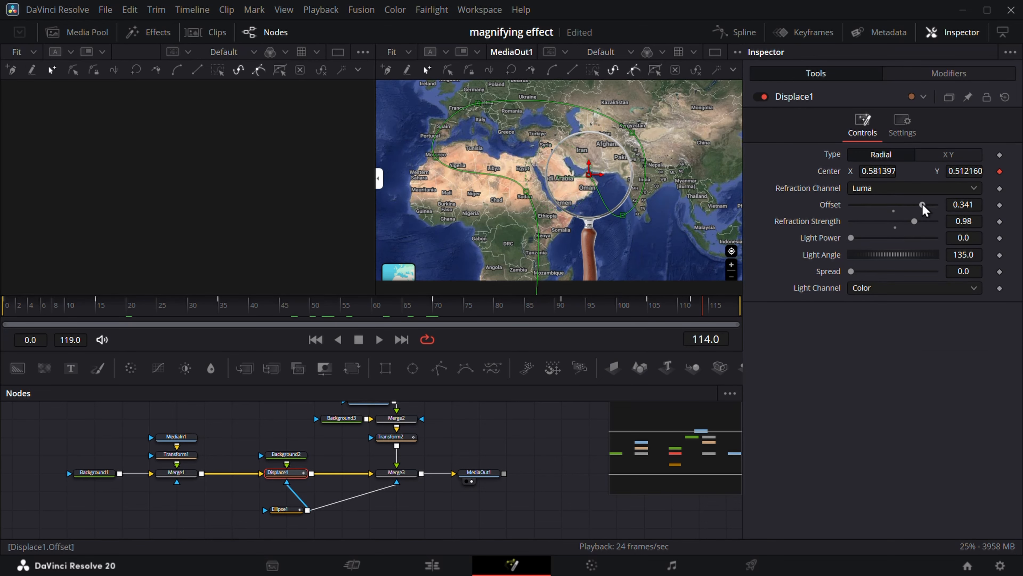
{"action": "left_click_drag", "start_coordinate": [923, 207], "coordinate": [979, 217]}
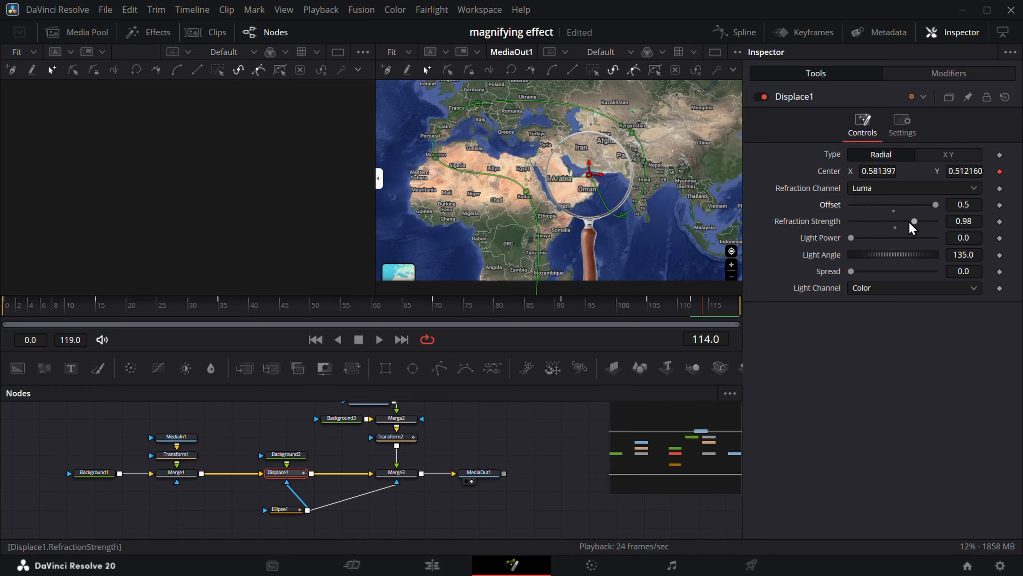
{"action": "mouse_move", "coordinate": [915, 227]}
{"action": "left_mouse_down"}
{"action": "mouse_move", "coordinate": [896, 225]}
{"action": "mouse_move", "coordinate": [925, 226]}
{"action": "mouse_move", "coordinate": [915, 227]}
{"action": "left_mouse_up"}
{"action": "left_click", "coordinate": [352, 309]}
{"action": "left_click_drag", "start_coordinate": [353, 305], "coordinate": [383, 322]}
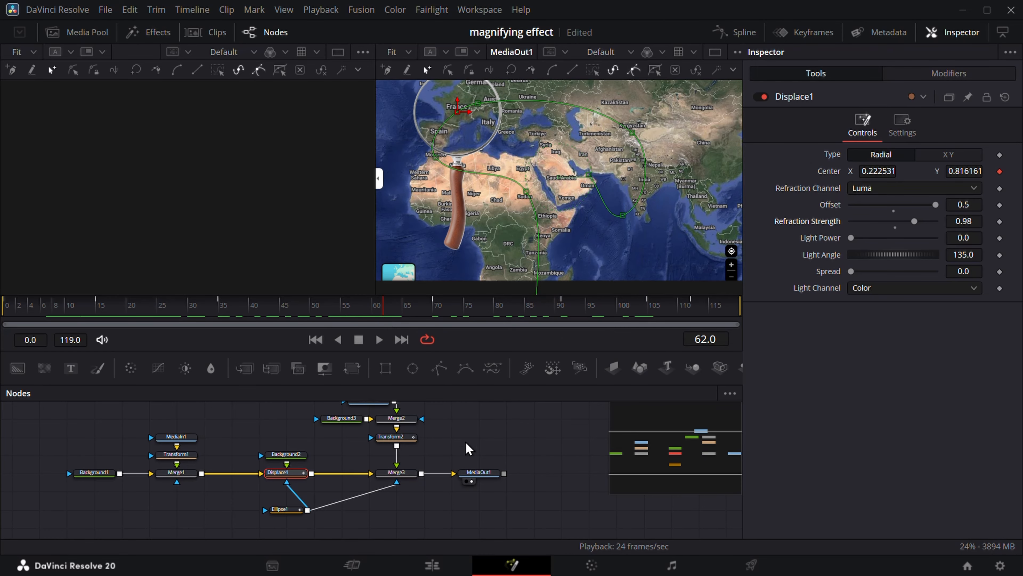
- Make room after Merge1, insert a Brightness Contrast node before Displace1, and lower its Gain to 0.33
{"action": "left_click_drag", "start_coordinate": [467, 443], "coordinate": [528, 448]}
{"action": "left_click_drag", "start_coordinate": [129, 433], "coordinate": [274, 492]}
{"action": "left_click_drag", "start_coordinate": [237, 476], "coordinate": [182, 477]}
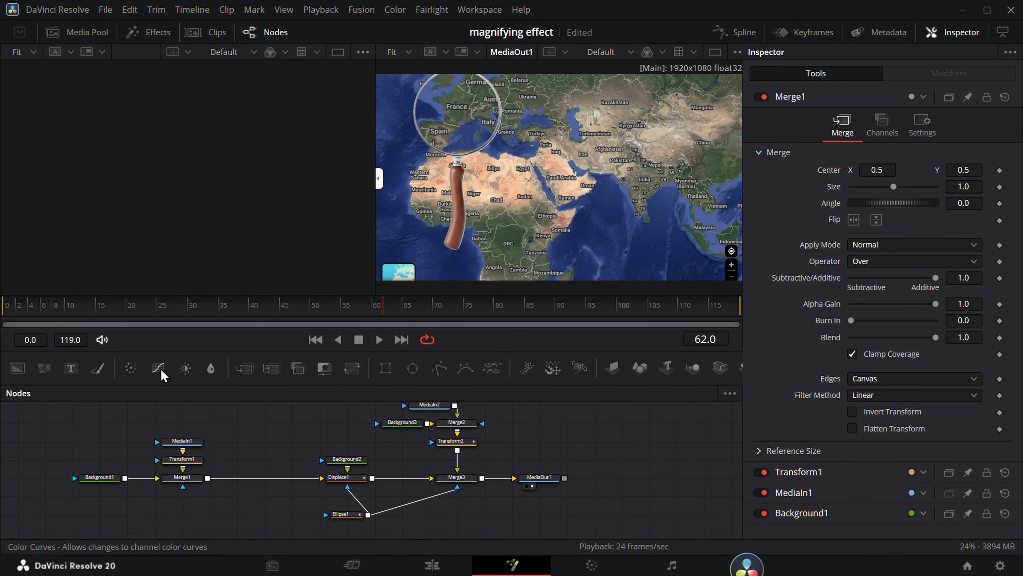
{"action": "left_click_drag", "start_coordinate": [185, 368], "coordinate": [266, 482]}
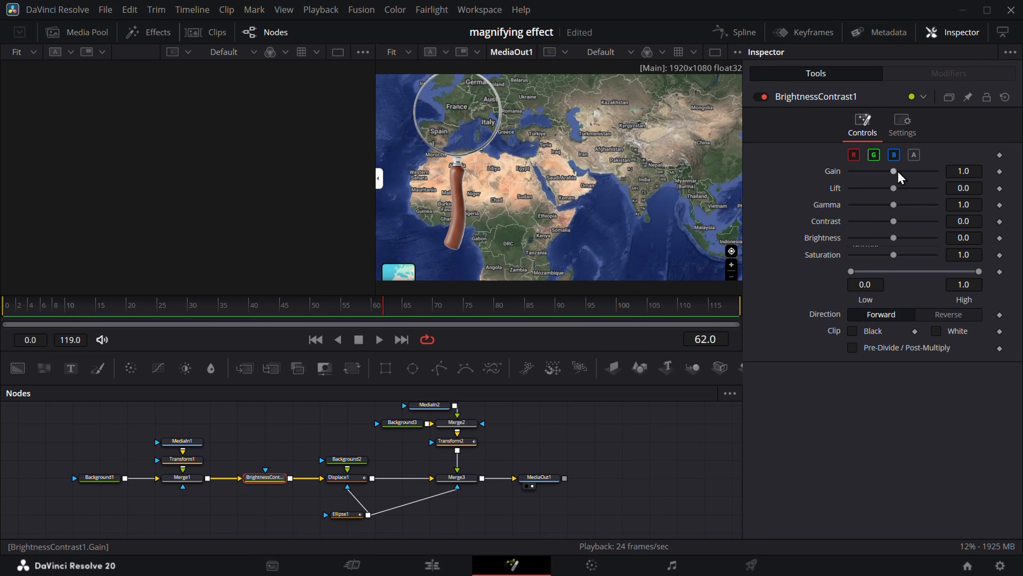
{"action": "left_click_drag", "start_coordinate": [893, 171], "coordinate": [868, 183]}
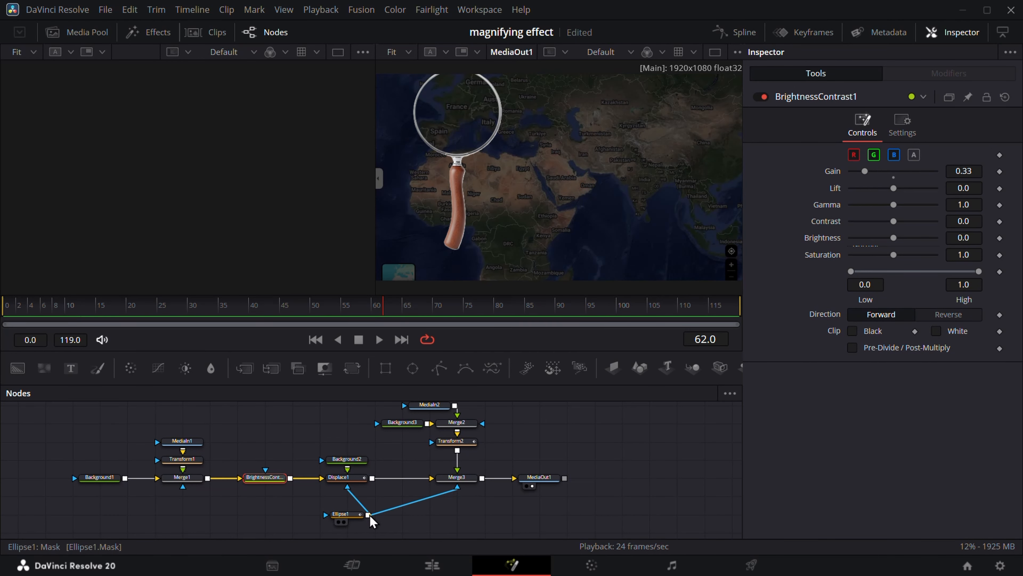
- Mask the Brightness Contrast node with Ellipse1 and invert the mask so only the map outside the lens darkens
{"action": "left_click_drag", "start_coordinate": [371, 518], "coordinate": [265, 482]}
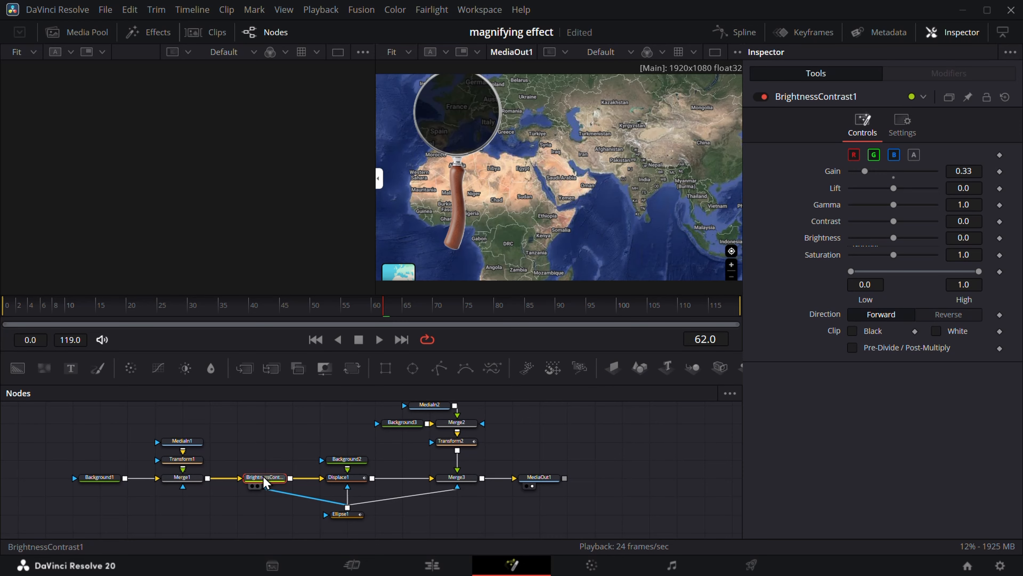
{"action": "left_click", "coordinate": [319, 308]}
{"action": "left_click_drag", "start_coordinate": [319, 308], "coordinate": [135, 306]}
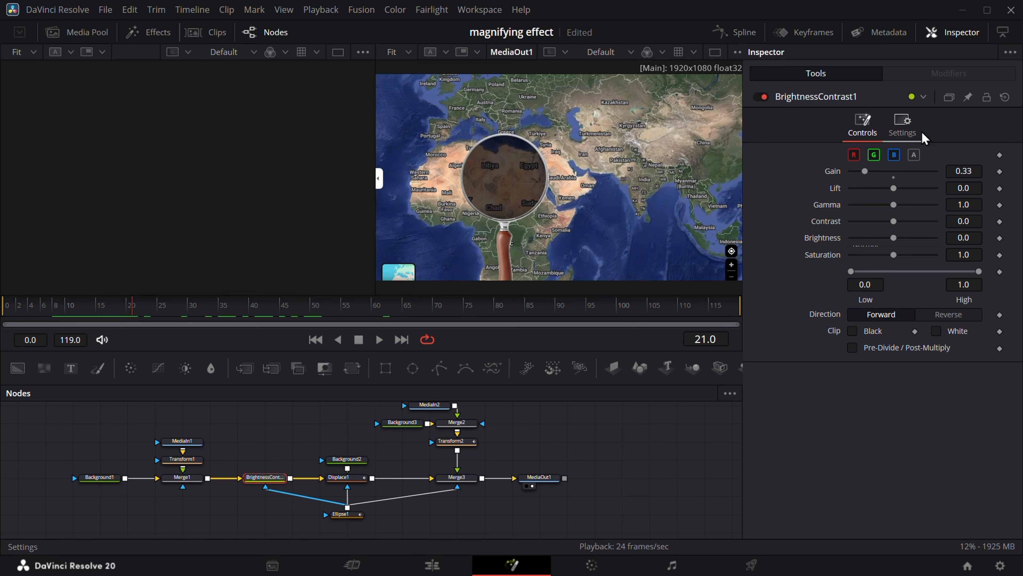
{"action": "left_click", "coordinate": [902, 125]}
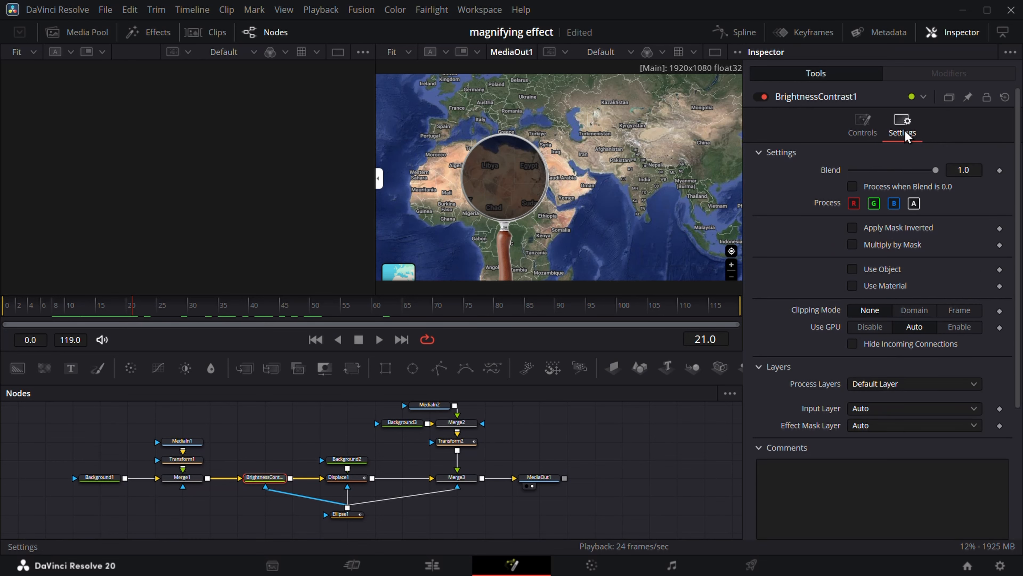
{"action": "left_click", "coordinate": [852, 227]}
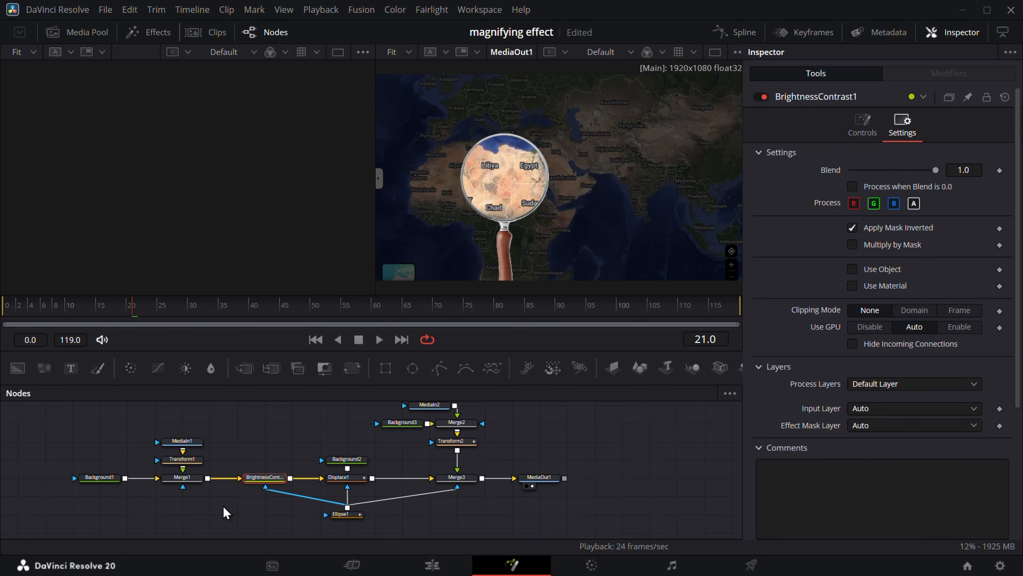
- Set the Brightness Contrast Gain to 0.462 and scrub through the animation to check the darkened background
{"action": "left_click", "coordinate": [862, 125]}
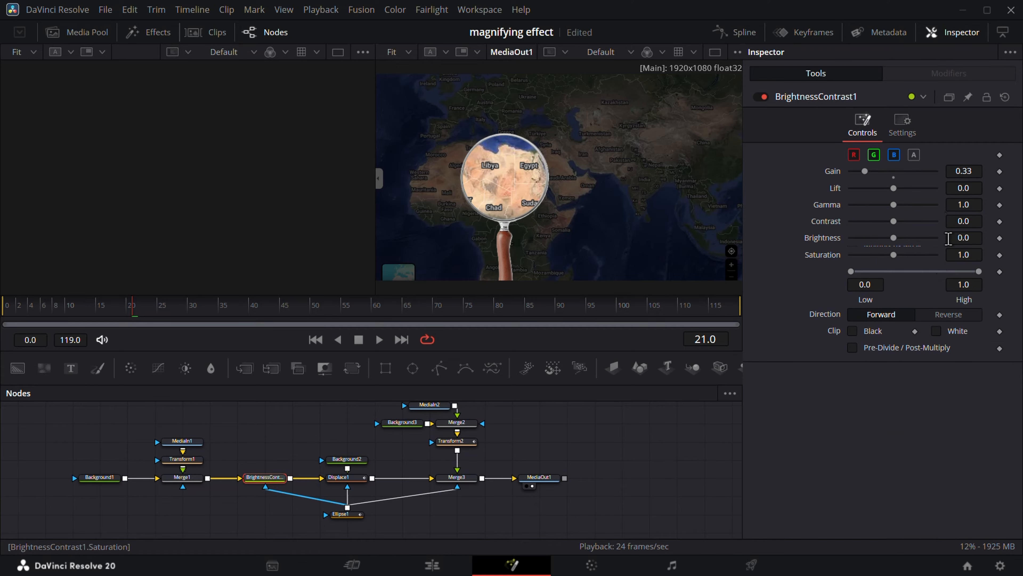
{"action": "left_click_drag", "start_coordinate": [955, 173], "coordinate": [968, 174]}
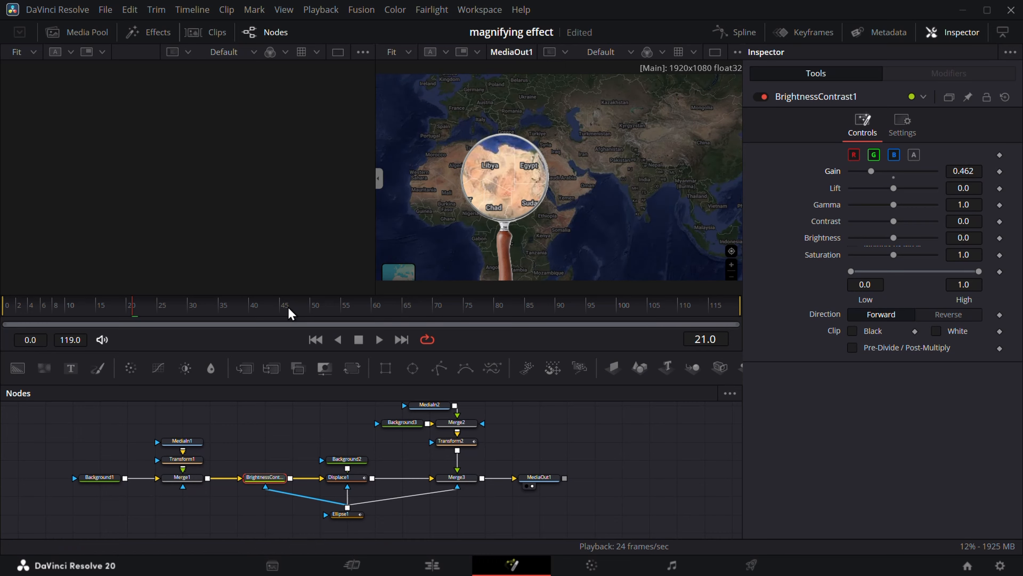
{"action": "left_click_drag", "start_coordinate": [290, 306], "coordinate": [28, 289]}
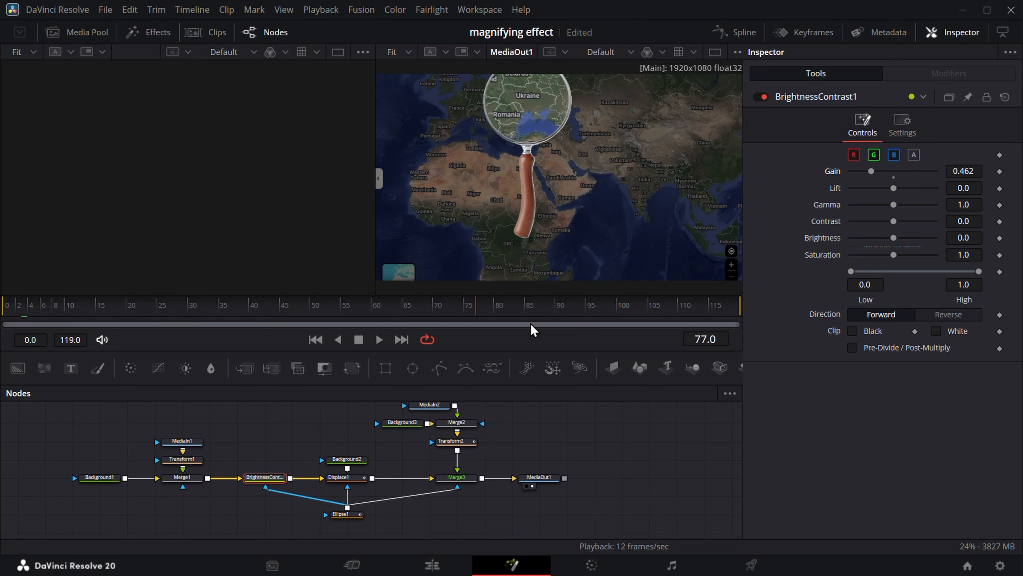
{"action": "left_click", "coordinate": [353, 311]}
{"action": "left_click_drag", "start_coordinate": [354, 309], "coordinate": [330, 307]}
- Space out the map nodes and merge a new Text node between Merge1 and the Brightness Contrast node
{"action": "left_click_drag", "start_coordinate": [271, 460], "coordinate": [365, 454]}
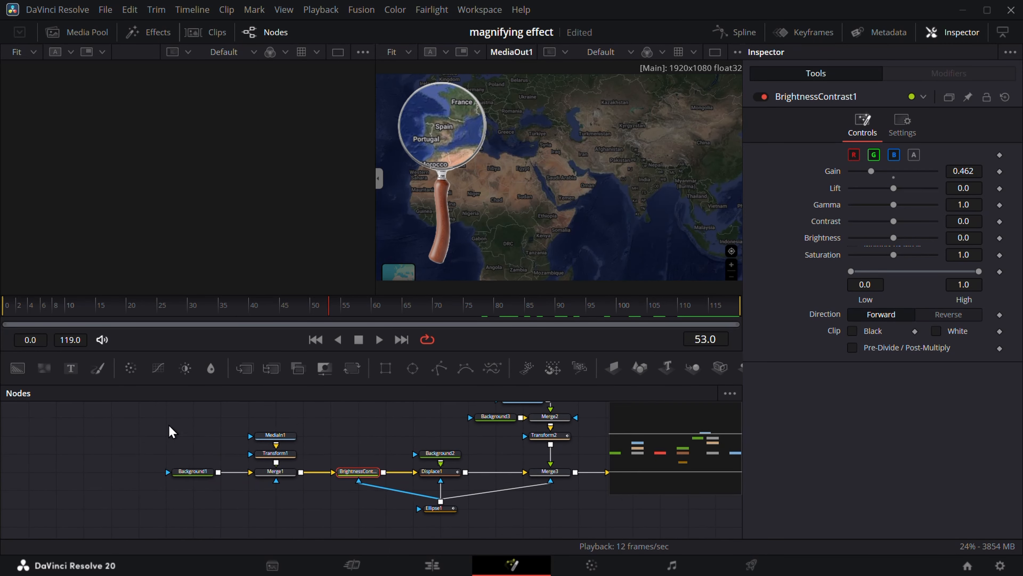
{"action": "left_click_drag", "start_coordinate": [170, 427], "coordinate": [183, 476]}
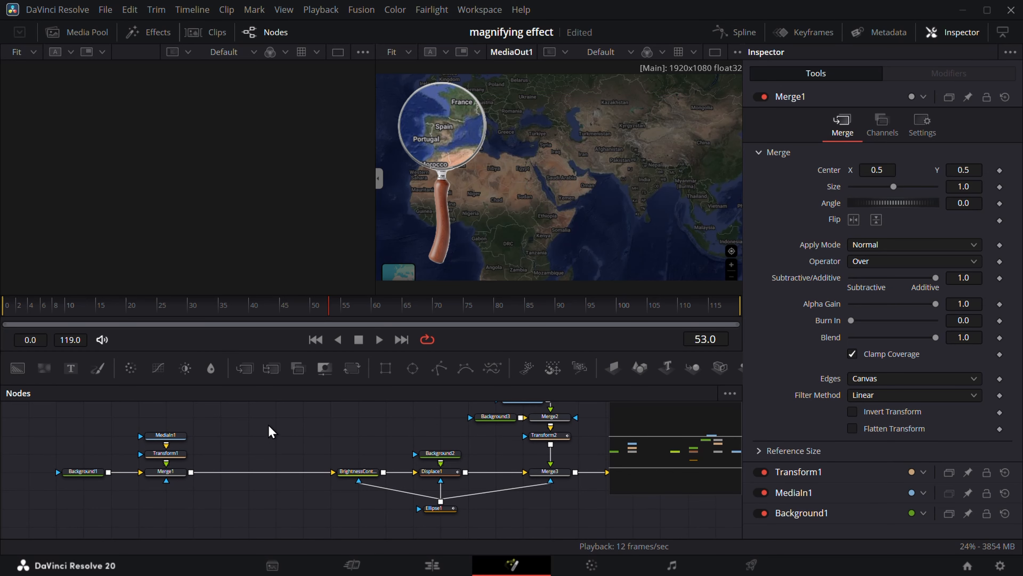
{"action": "left_click_drag", "start_coordinate": [74, 375], "coordinate": [205, 471]}
{"action": "left_click", "coordinate": [248, 435]}
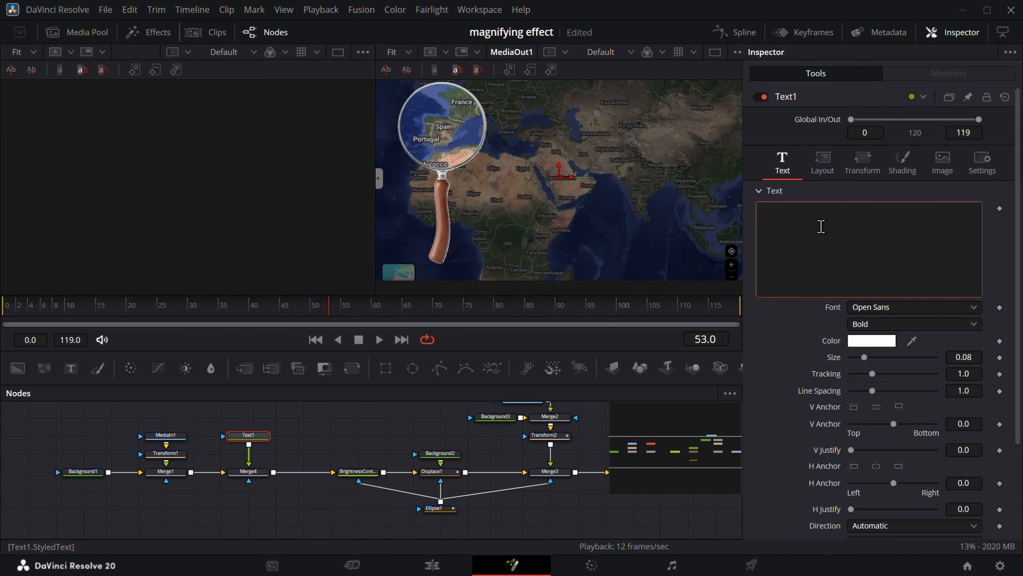
- Enter "vidsmith" as the text, set its size to 0.2362, and raise it with a Y offset of 0.184
{"action": "left_click", "coordinate": [821, 226]}
{"action": "type", "text": "vidsmith"}
{"action": "left_click_drag", "start_coordinate": [864, 357], "coordinate": [891, 357]}
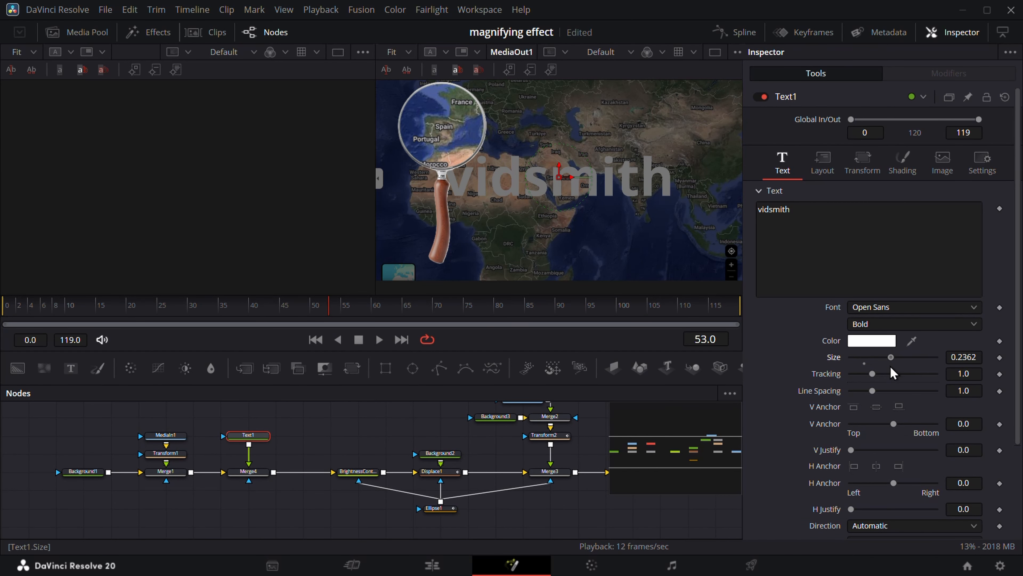
{"action": "left_click", "coordinate": [862, 163]}
{"action": "left_click_drag", "start_coordinate": [933, 242], "coordinate": [946, 242]}
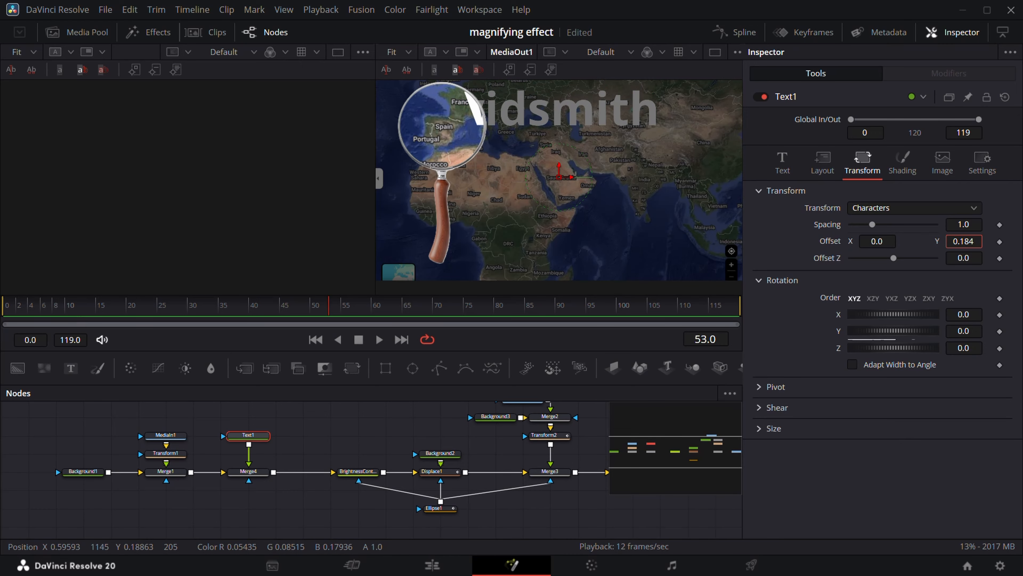
- Scrub the composition, then switch to the Edit page and play the clip to review the glass passing over the text
{"action": "left_click", "coordinate": [101, 305]}
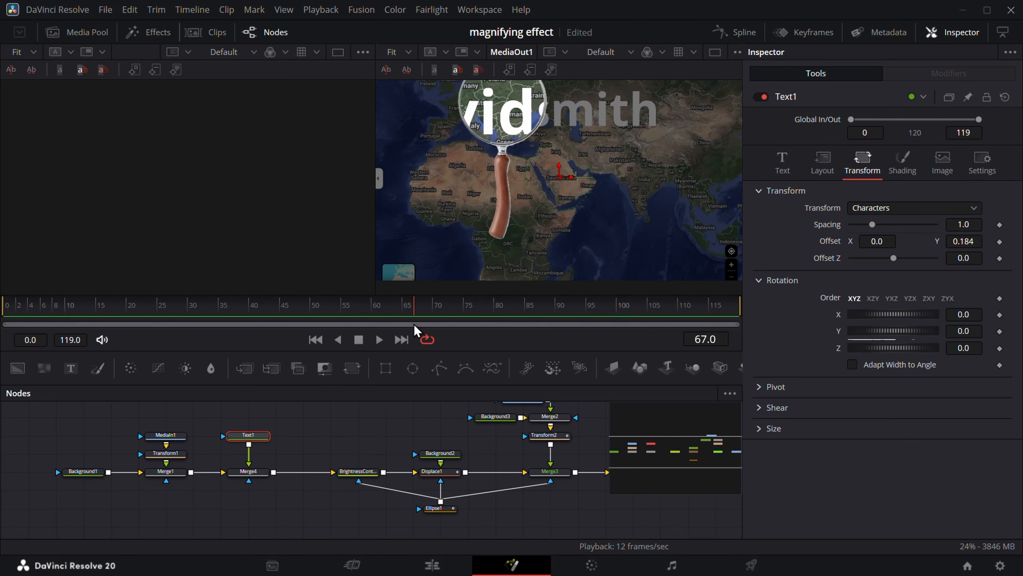
{"action": "left_click", "coordinate": [461, 572]}
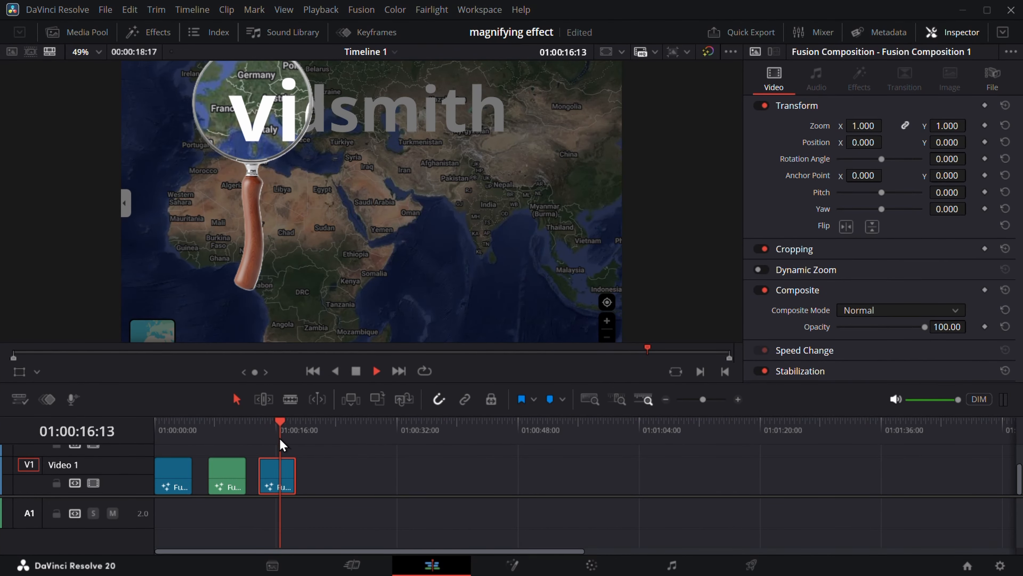
{"action": "key", "text": "space"}
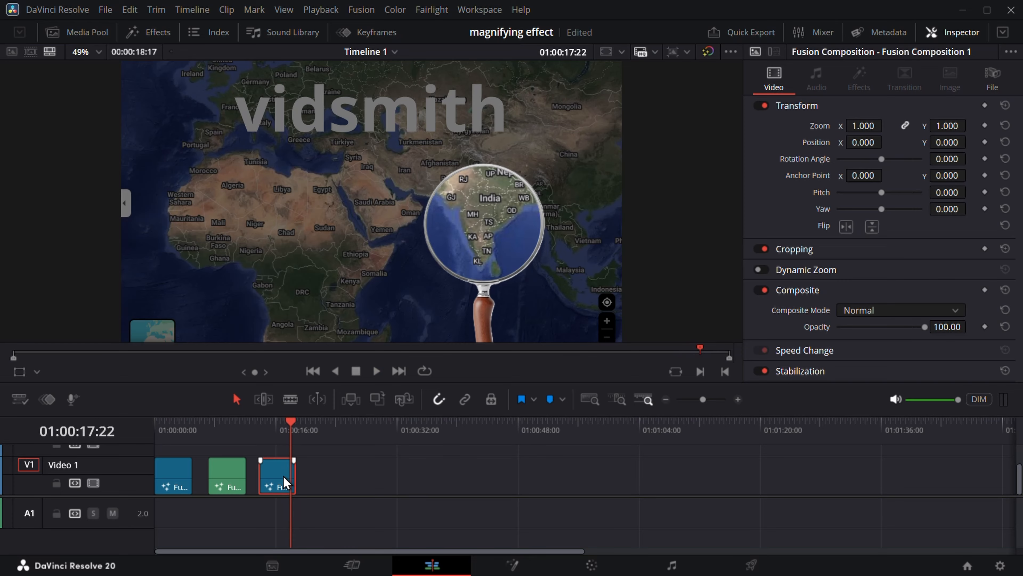
{"action": "left_click", "coordinate": [270, 431]}
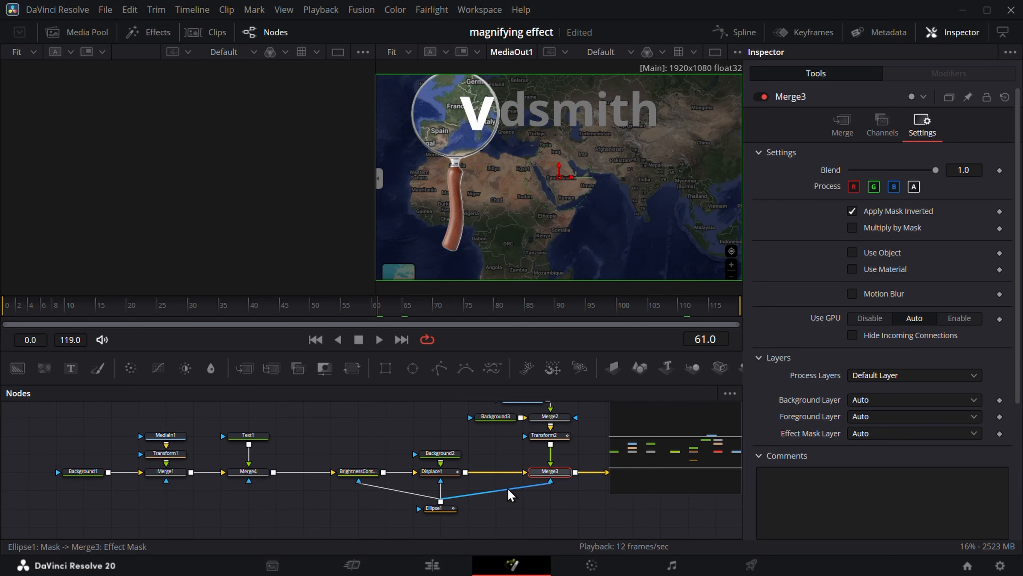
- Select the Transform2 node of the magnifying glass and open the keyframe editor
{"action": "left_click_drag", "start_coordinate": [502, 439], "coordinate": [317, 464]}
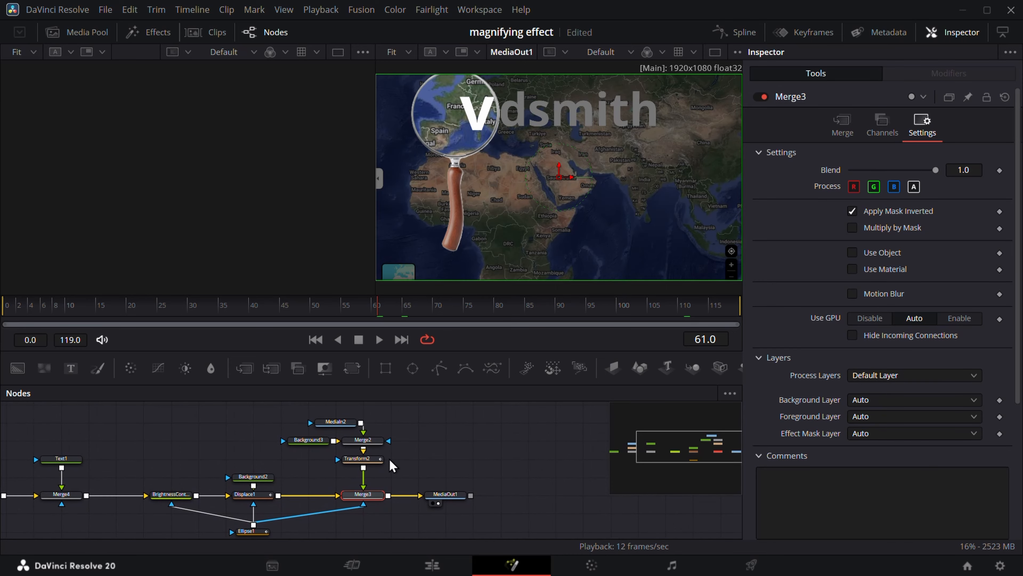
{"action": "left_click", "coordinate": [366, 460]}
{"action": "left_click", "coordinate": [804, 36]}
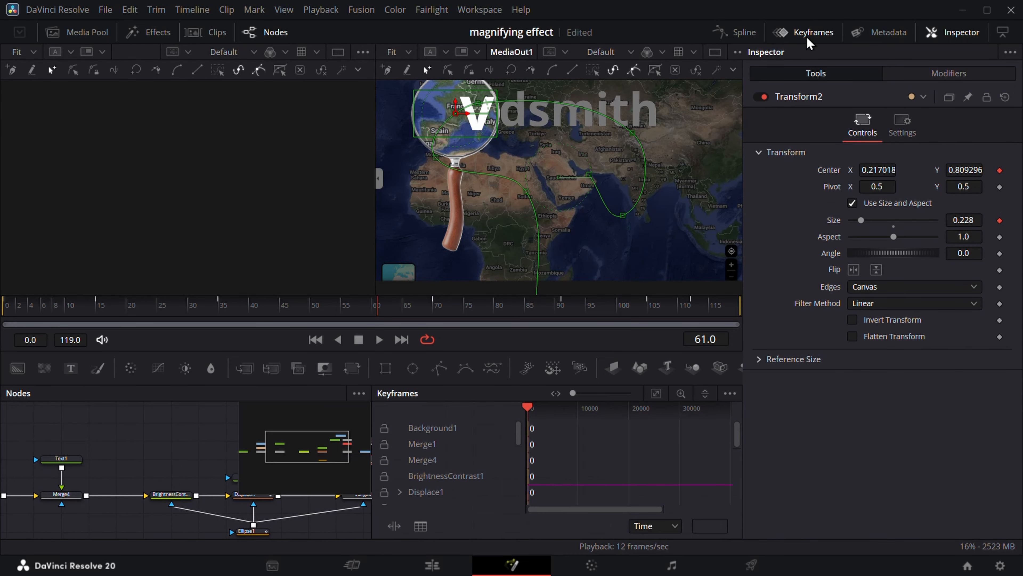